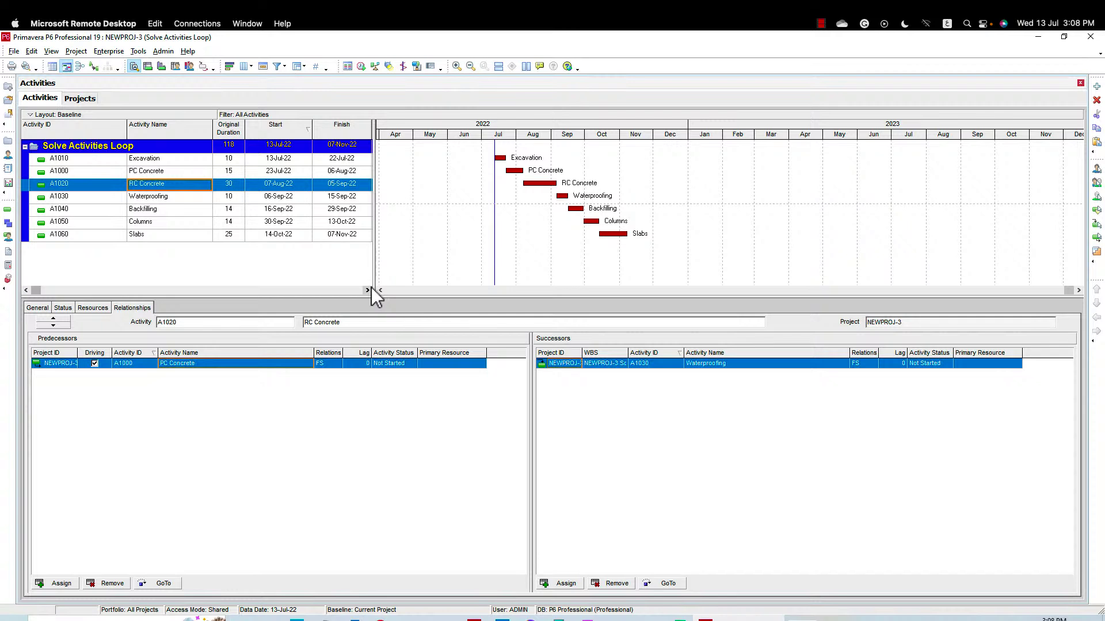
- Review the relationships of Excavation, PC Concrete, RC Concrete, Waterproofing and Backfilling
left_click(153, 159)
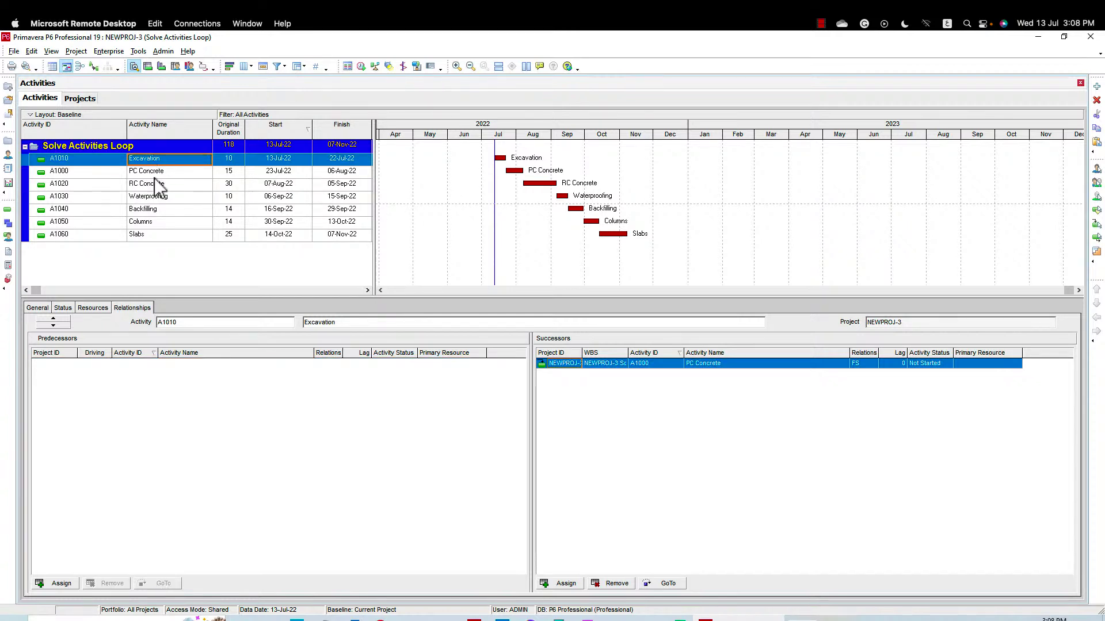
left_click(153, 171)
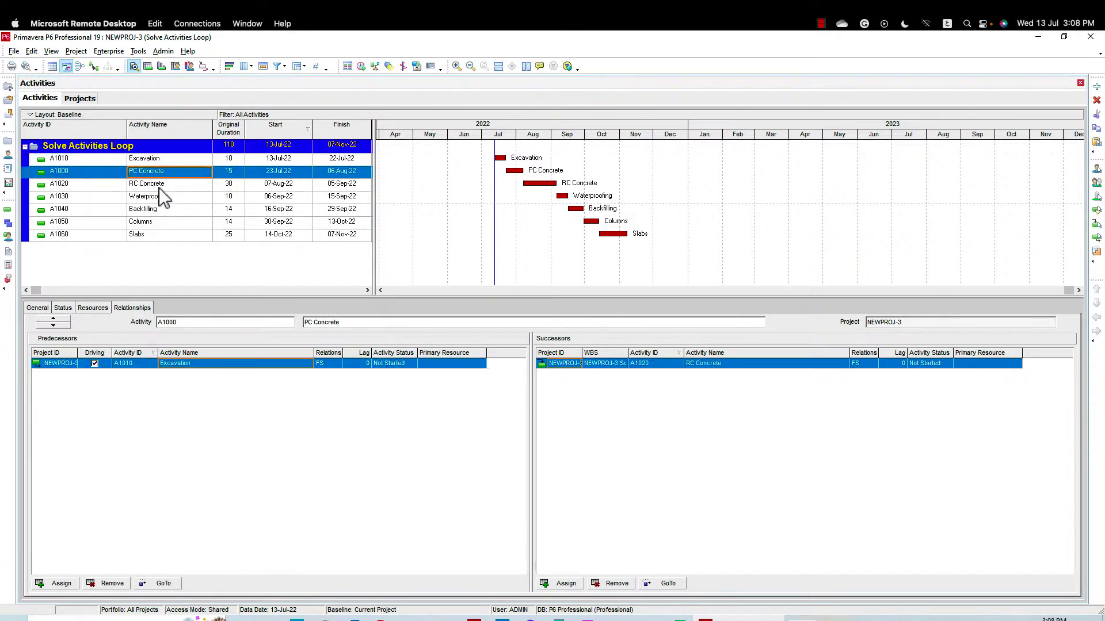
left_click(154, 159)
left_click(154, 171)
left_click(163, 188)
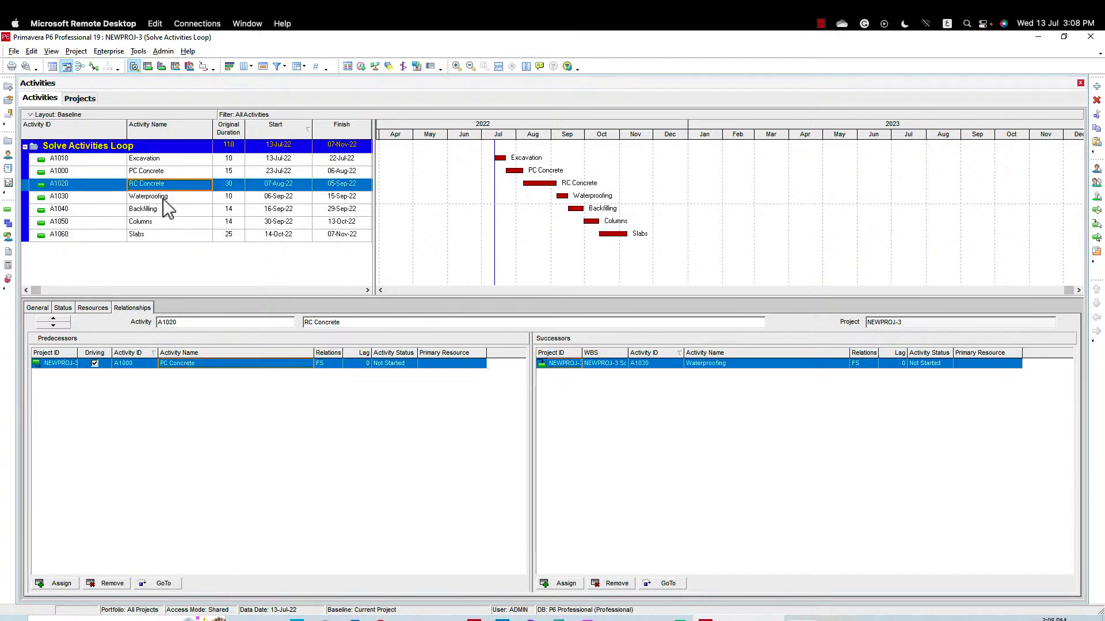
left_click(163, 197)
left_click(163, 209)
- Check the Columns and Slabs links, then schedule the project without a loop error
left_click(163, 221)
left_click(160, 235)
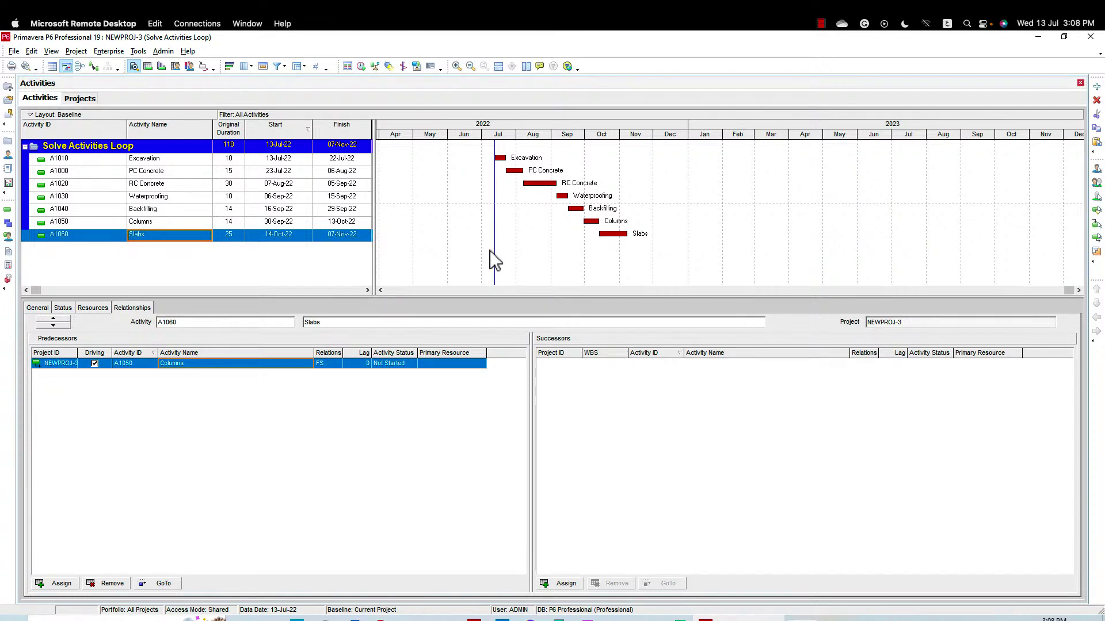
left_click(362, 67)
left_click(678, 284)
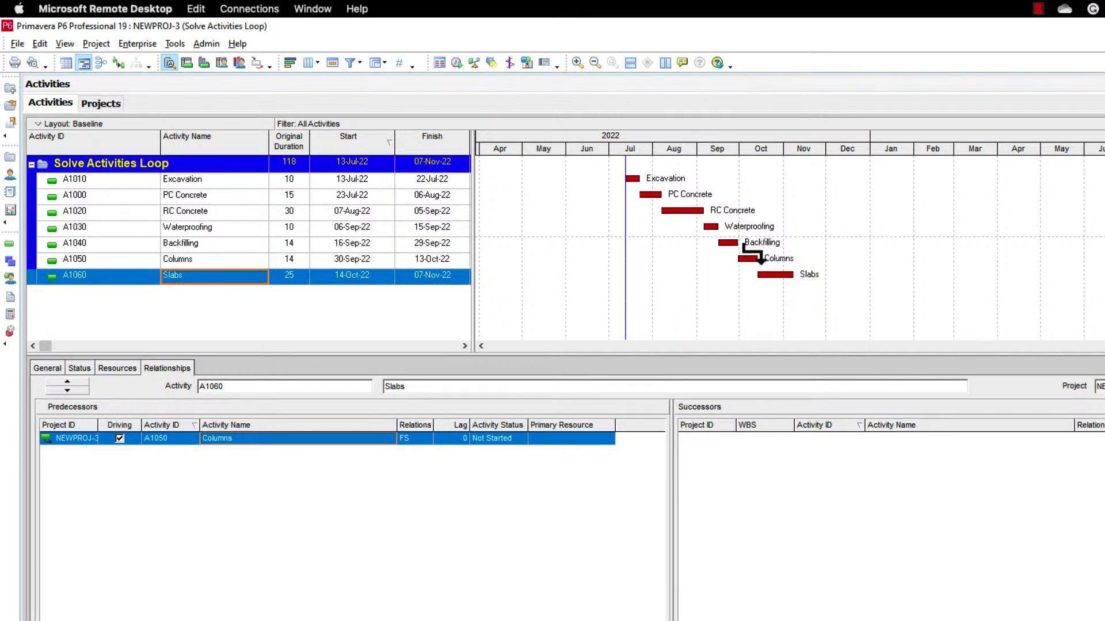
- Link Backfilling finish-to-start to RC Concrete, forming a circular loop, and dismiss the report
left_click(733, 242)
left_click_drag(739, 245, 693, 232)
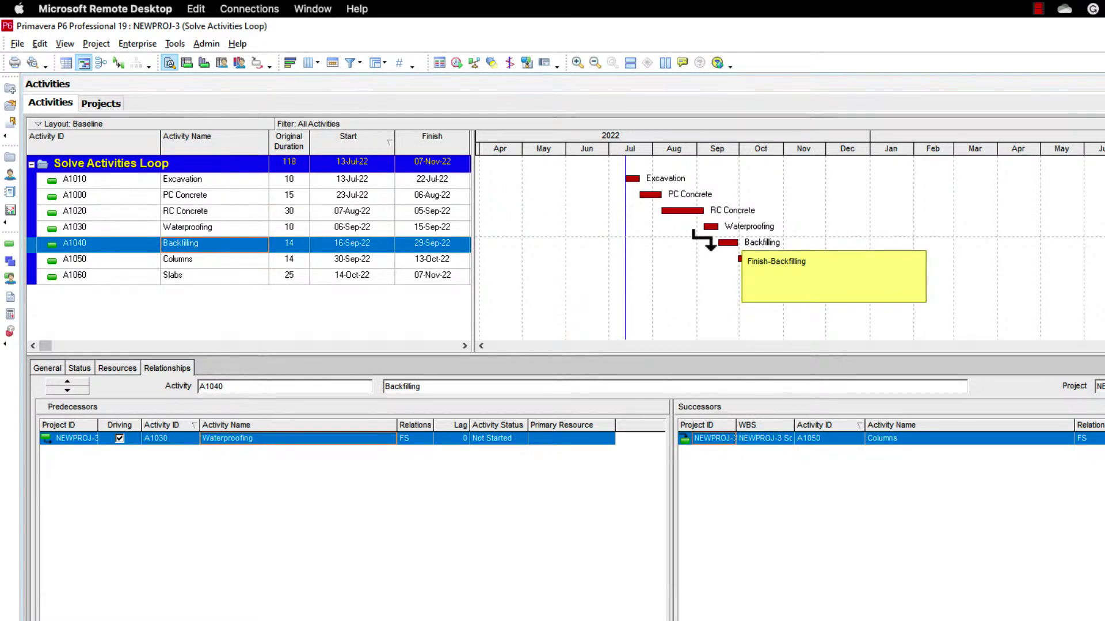
left_click_drag(694, 231, 665, 220)
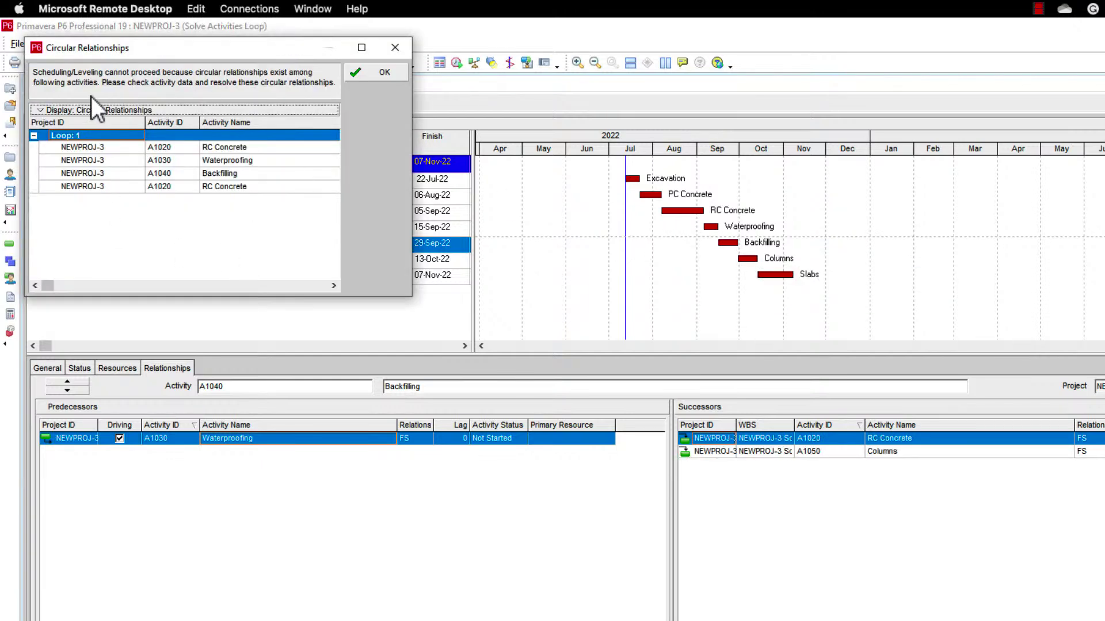
left_click_drag(178, 49, 539, 278)
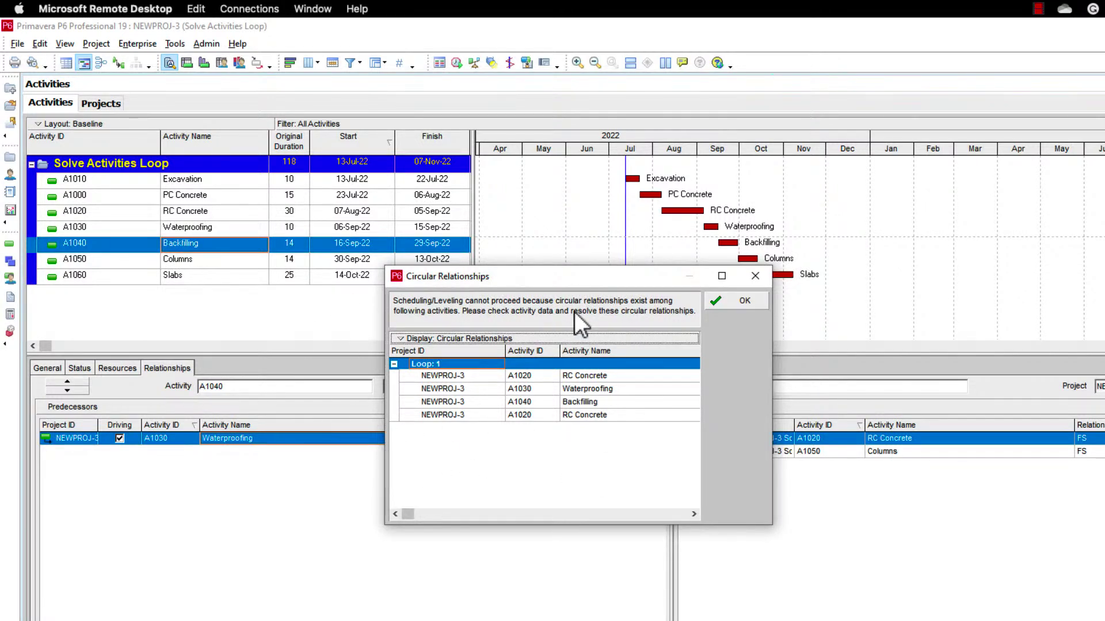
left_click(740, 301)
- Try scheduling the project and dismiss the circular relationships error
left_click(457, 63)
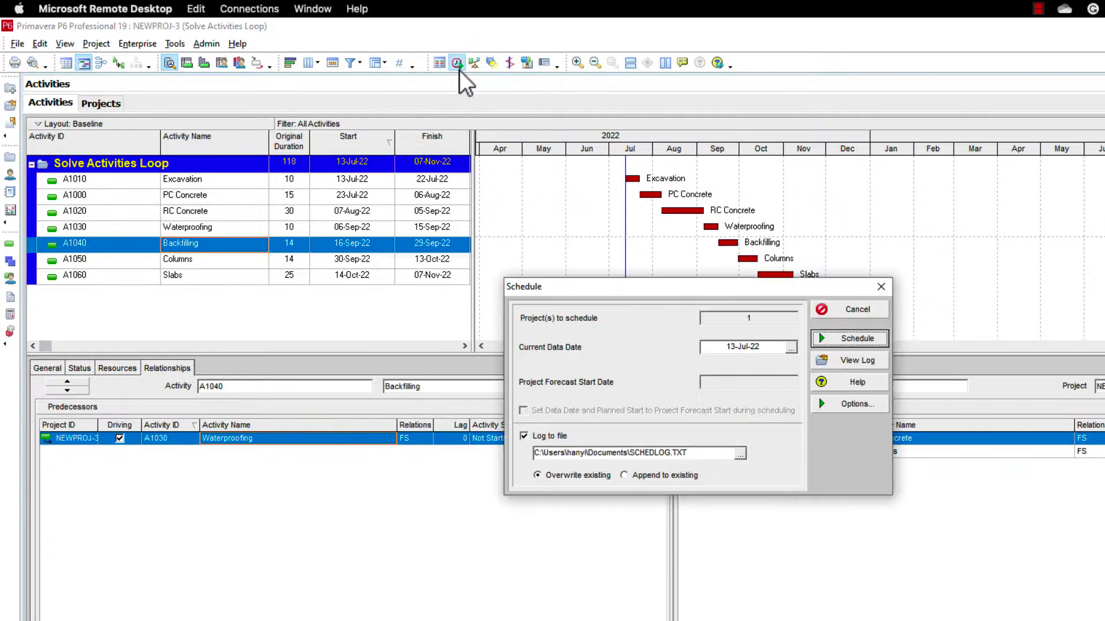
left_click(856, 339)
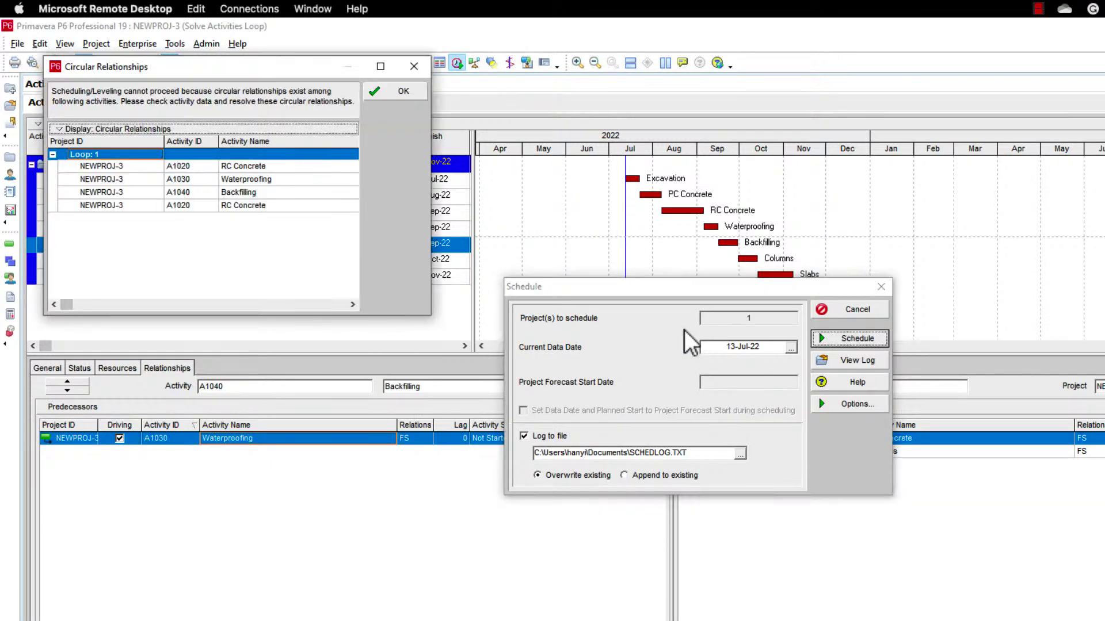
left_click(402, 92)
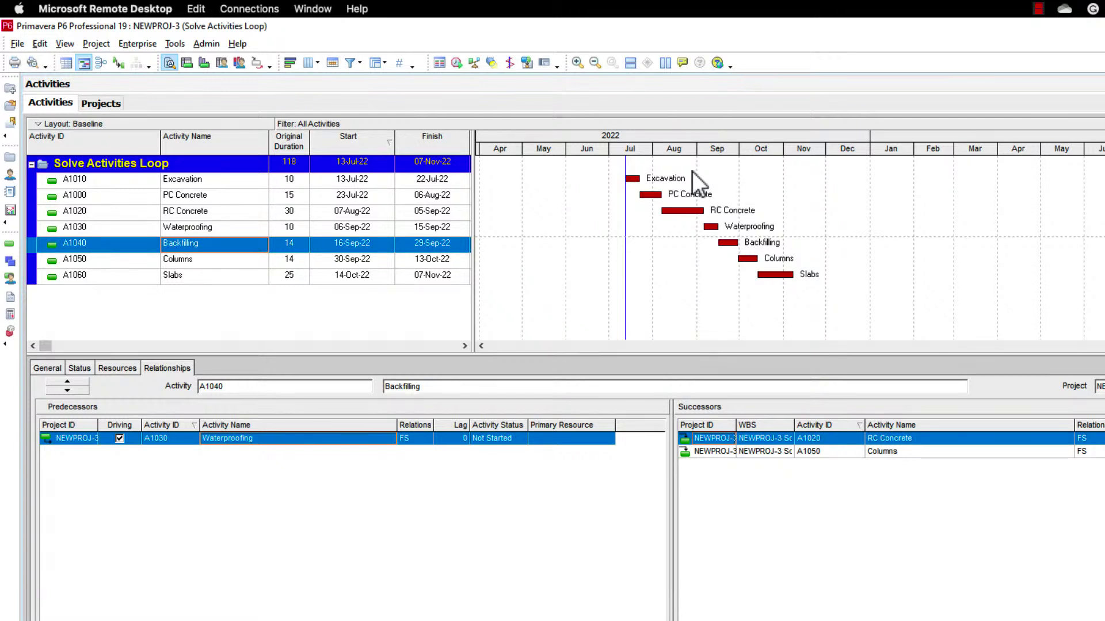
- Rerun the schedule and inspect Loop 1's RC Concrete, Waterproofing and Backfilling entries before closing
left_click(457, 65)
left_click(871, 337)
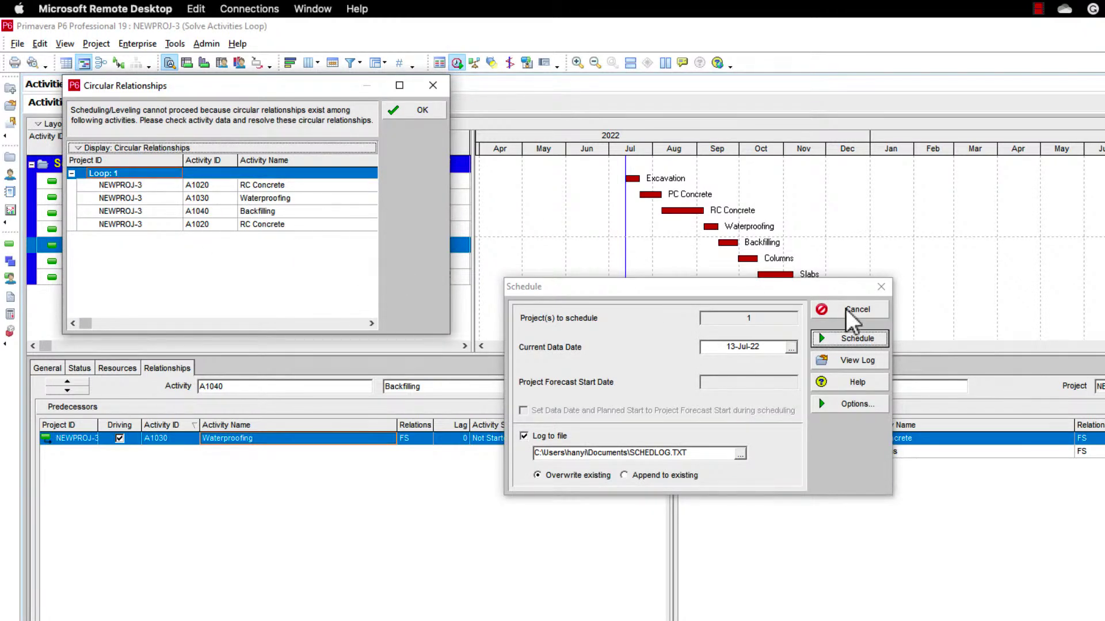
left_click(278, 189)
left_click(272, 198)
left_click(268, 211)
left_click(264, 225)
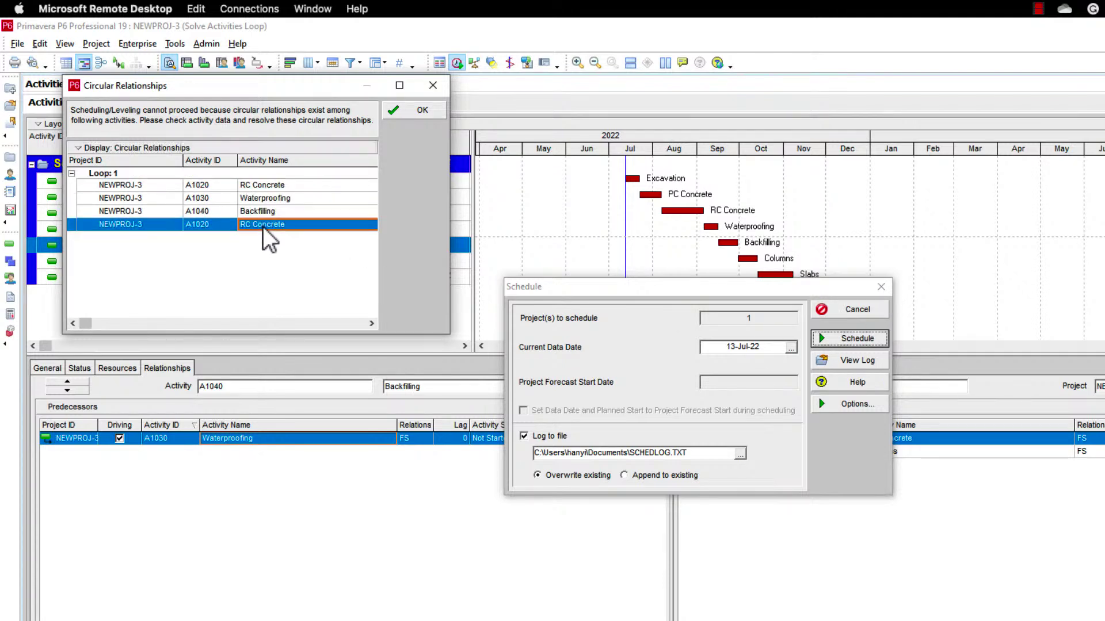
left_click(253, 181)
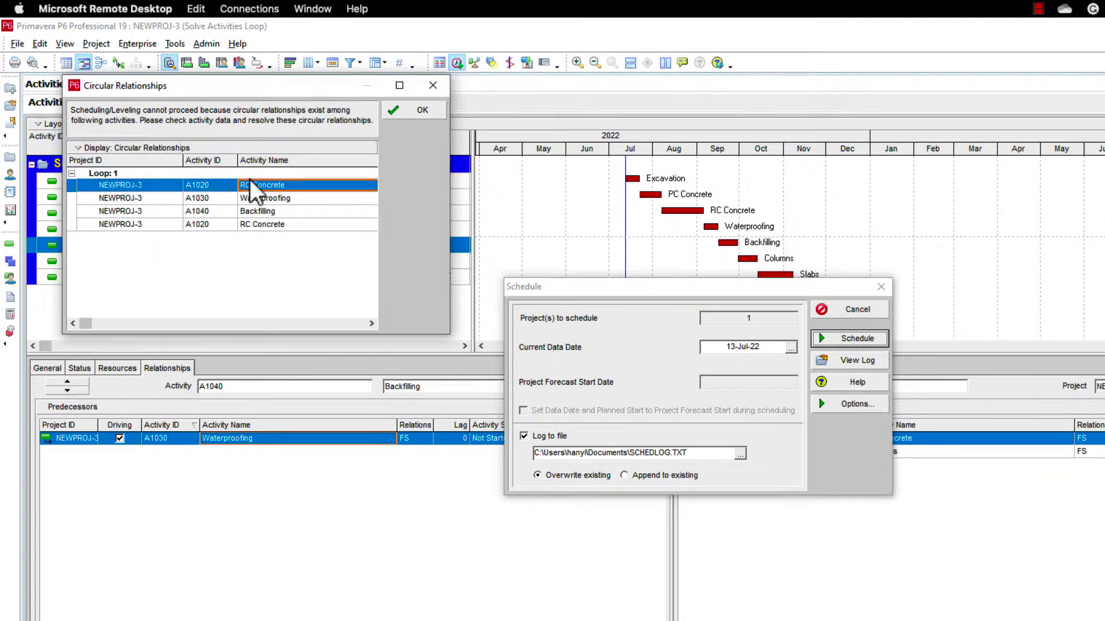
left_click(412, 111)
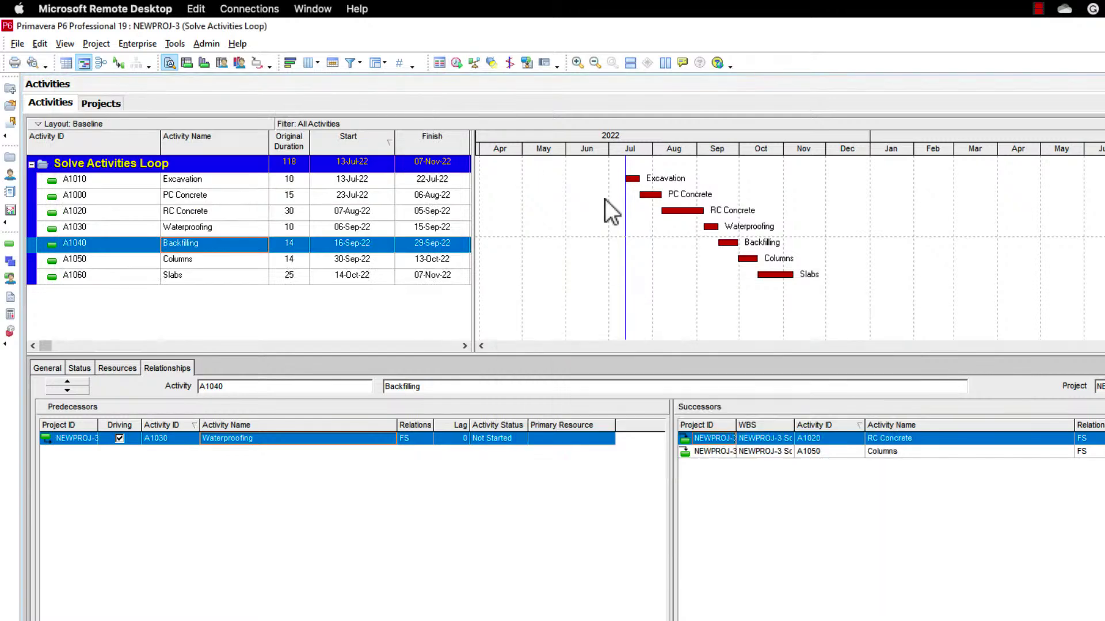
- Remove RC Concrete's Backfilling predecessor link and reschedule with no loop error
left_click(209, 211)
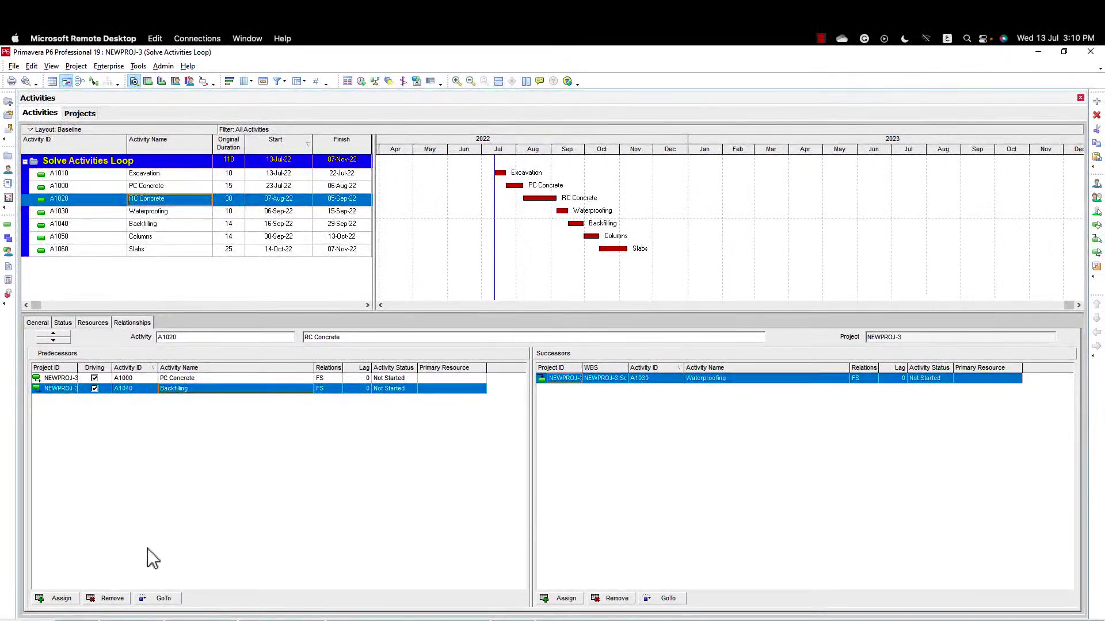
left_click(110, 598)
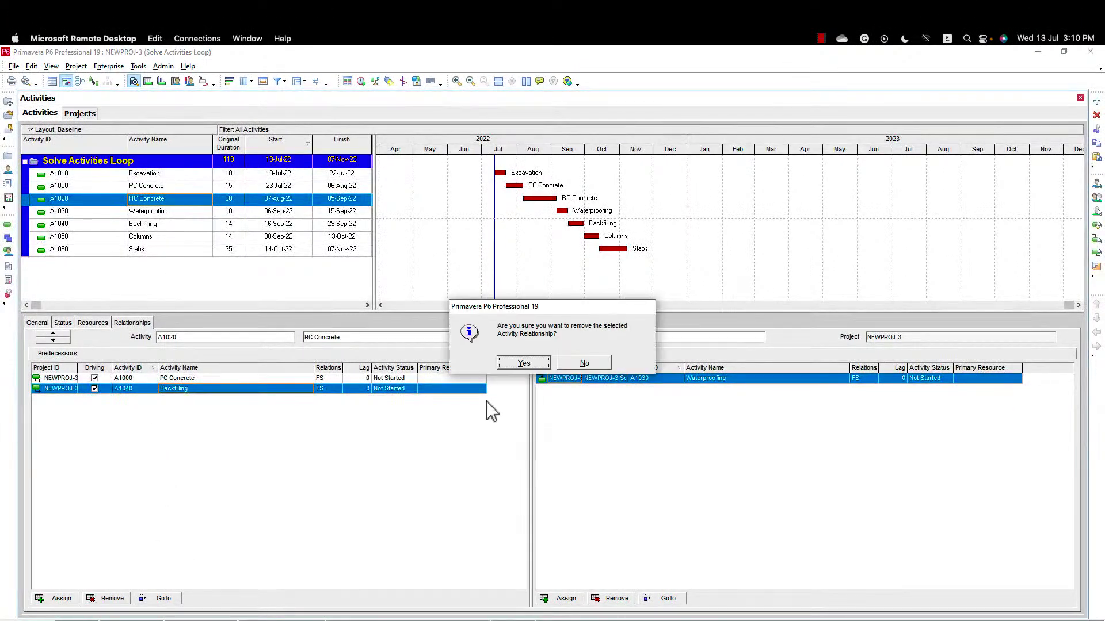
left_click(518, 366)
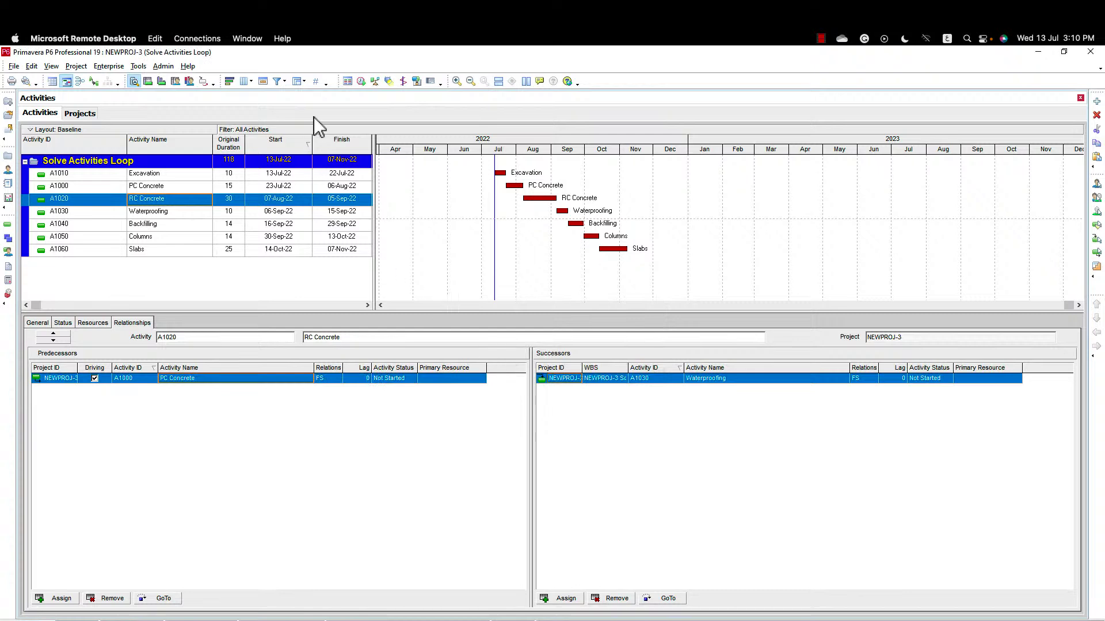
left_click(360, 81)
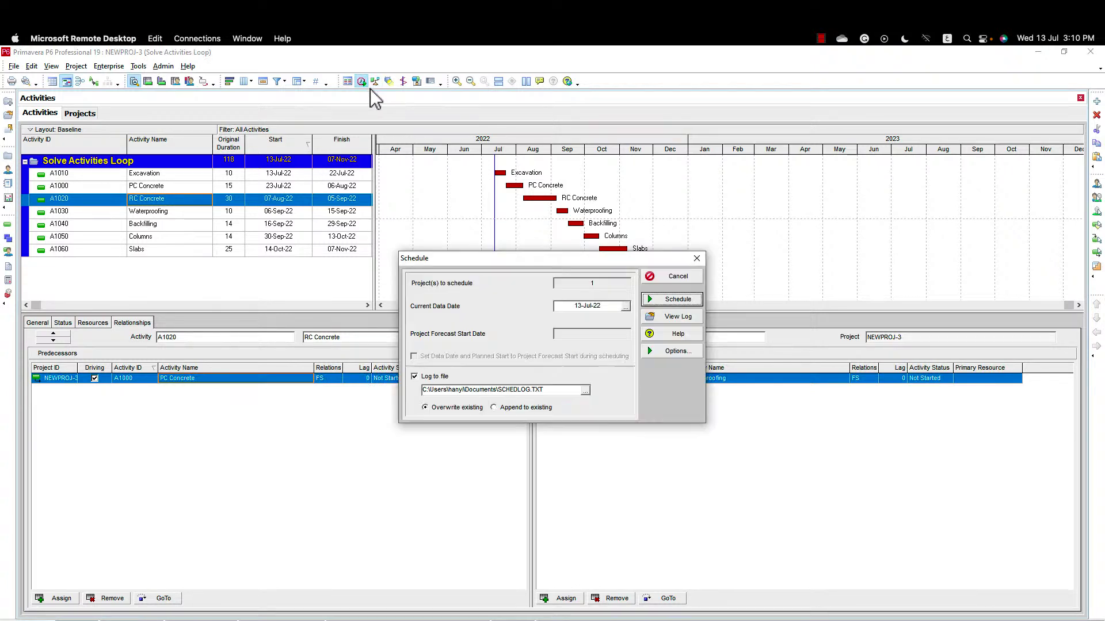
left_click(684, 299)
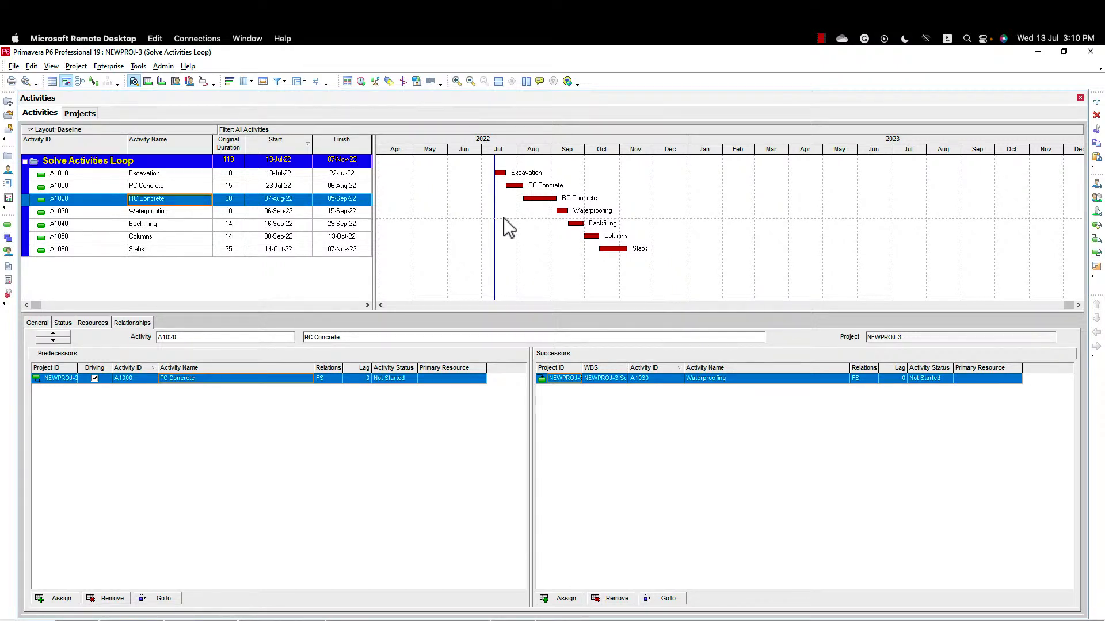
- Link Waterproofing's finish to PC Concrete's start on the Gantt chart
left_click(479, 224)
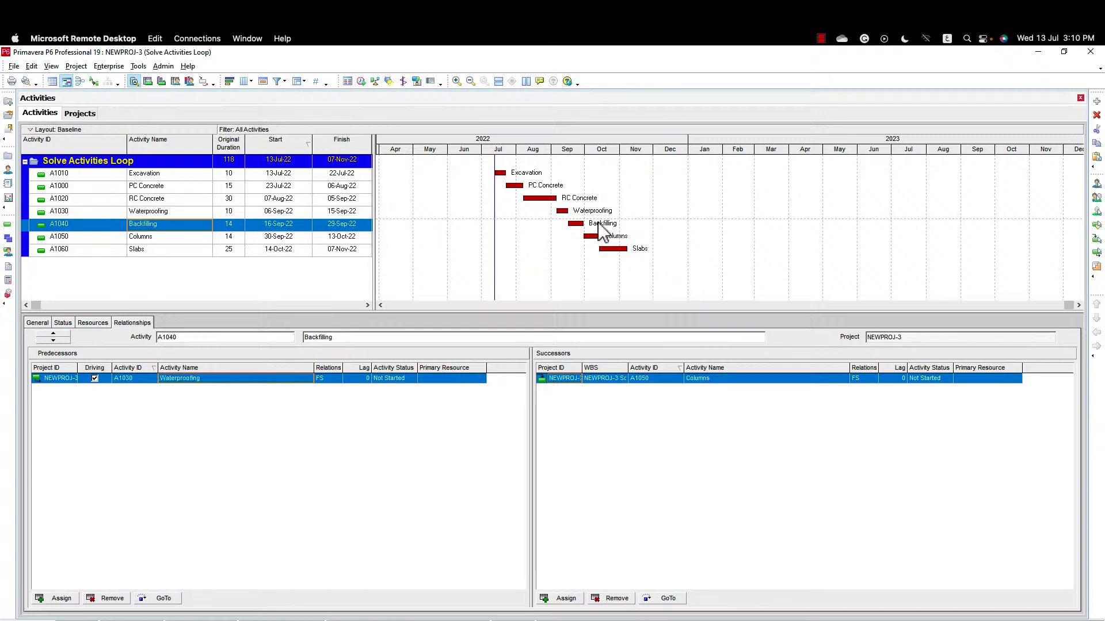
left_click(588, 211)
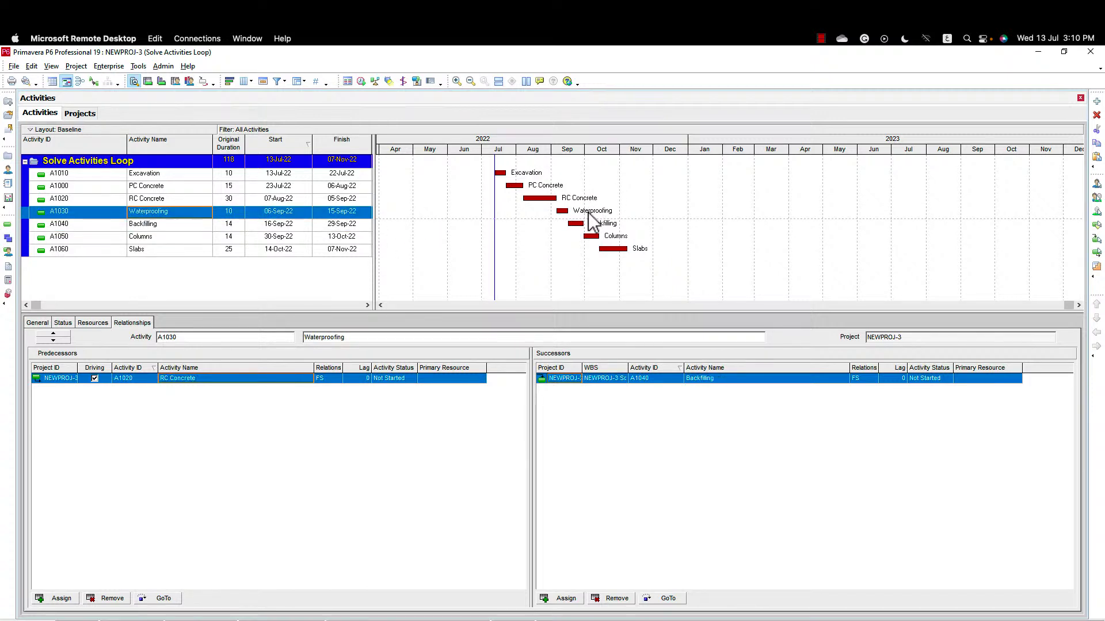
left_click_drag(570, 210, 506, 196)
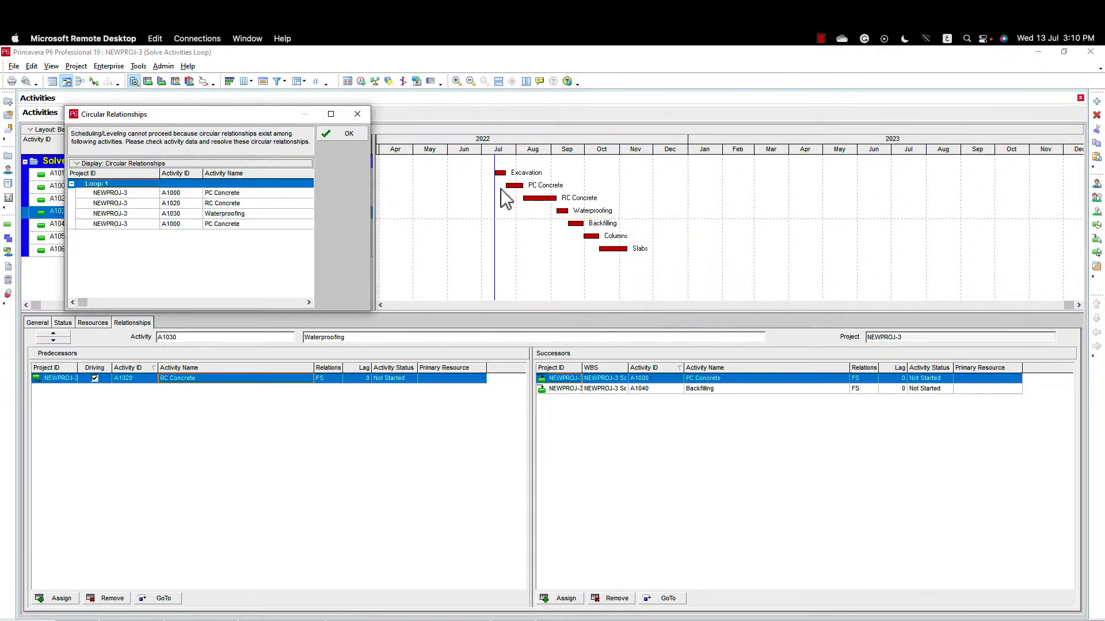
left_click(370, 141)
- Add links from Columns to Waterproofing and from Slabs back to Backfilling
left_click_drag(593, 236, 564, 213)
left_click(358, 151)
left_click_drag(627, 249, 574, 226)
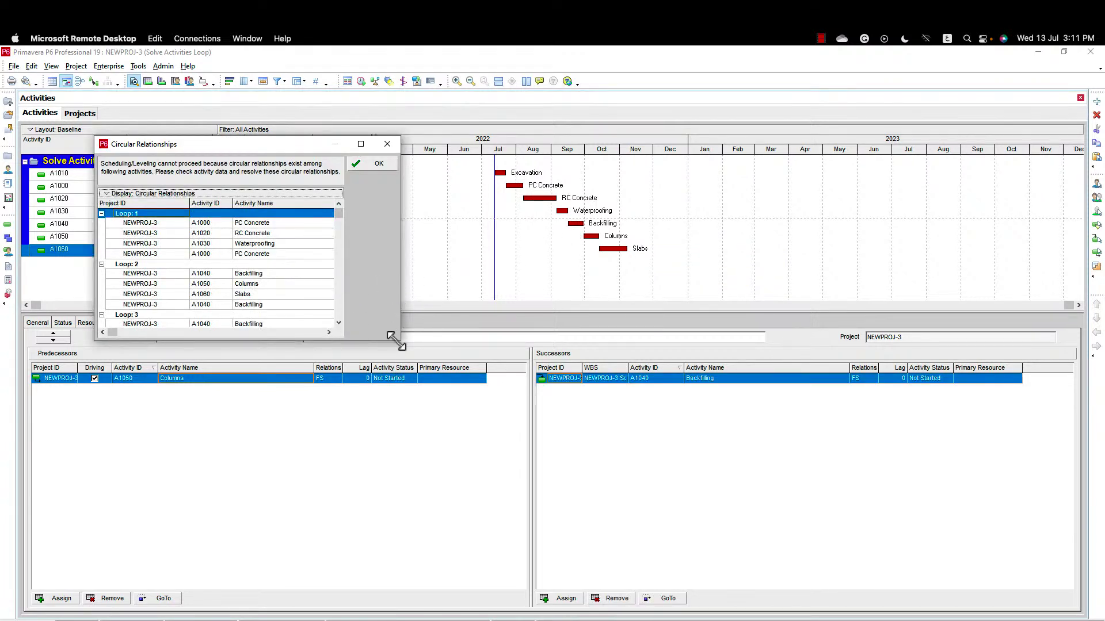
- Enlarge the Circular Relationships report and inspect the entries of Loops 1 and 2
left_click_drag(398, 340, 430, 487)
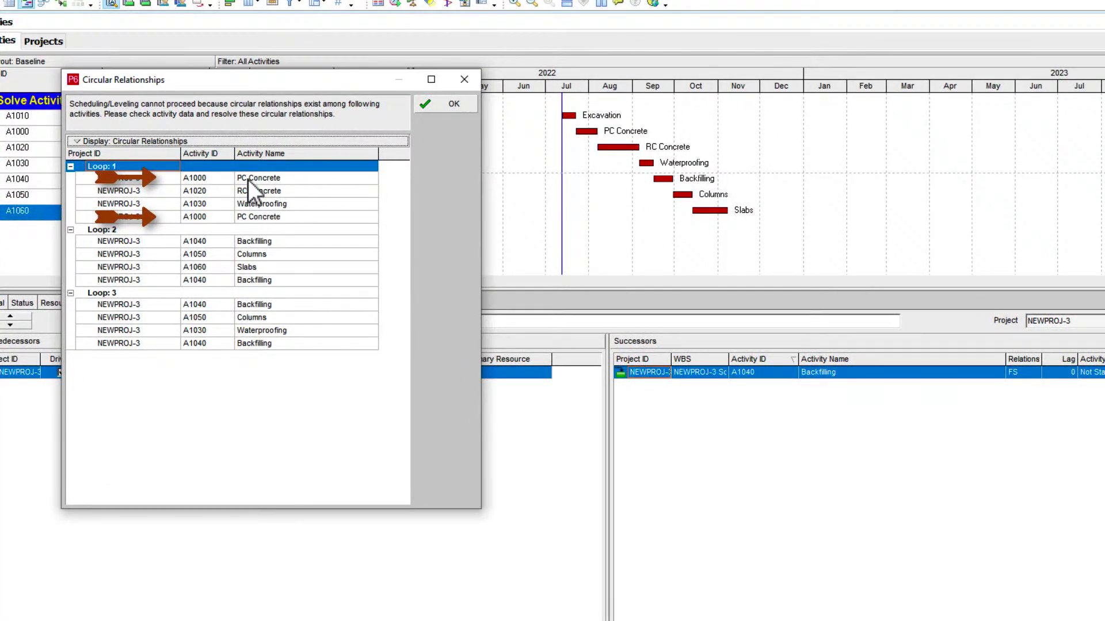
left_click(261, 216)
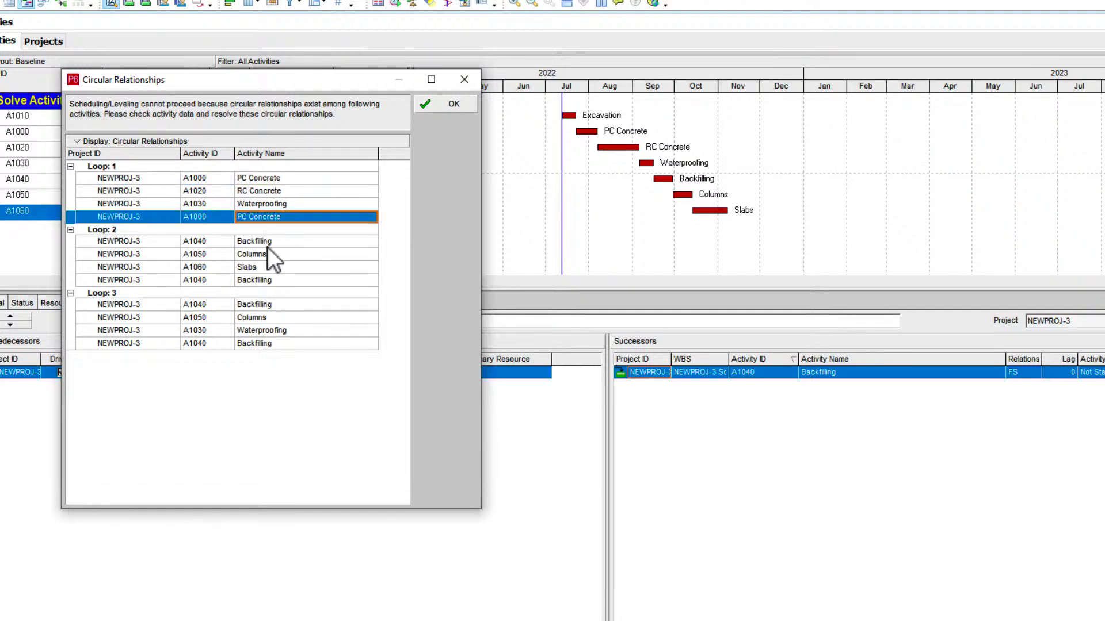
left_click(266, 242)
left_click(277, 281)
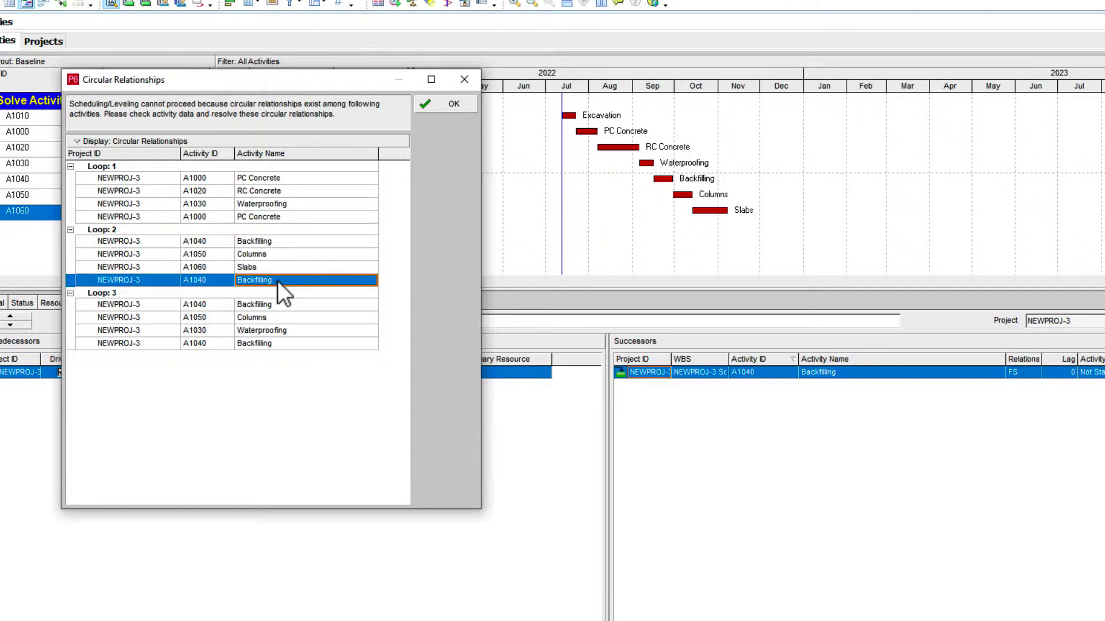
- Compare Loop 3's Backfilling entries, then review entries back up to Loop 1's PC Concrete
left_click(267, 305)
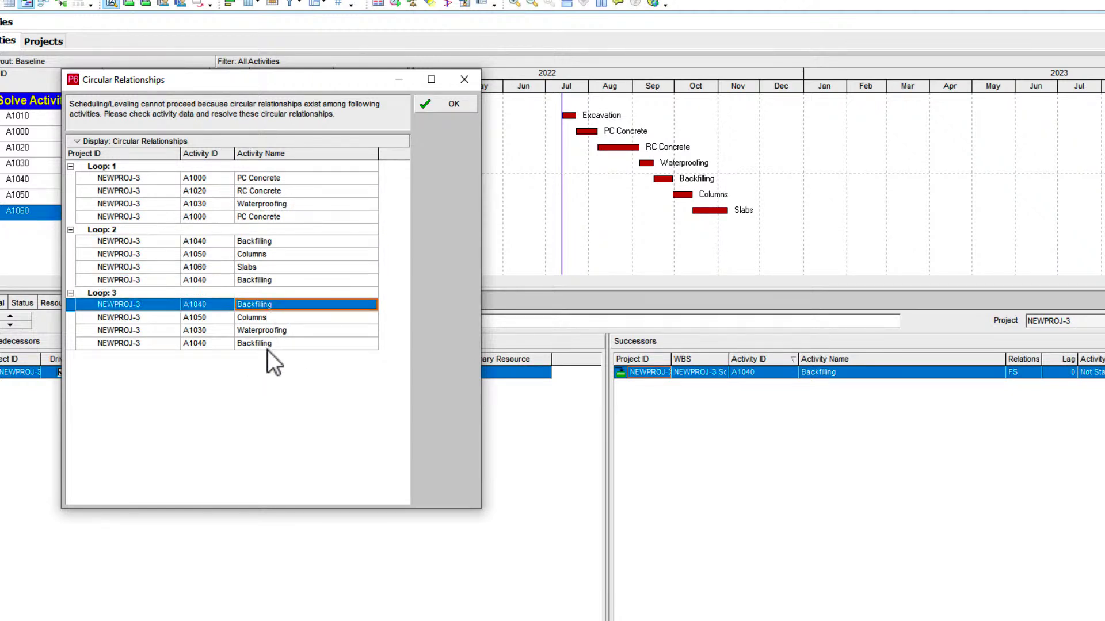
left_click(267, 345)
left_click(271, 304)
left_click(265, 343)
left_click(263, 281)
left_click(266, 243)
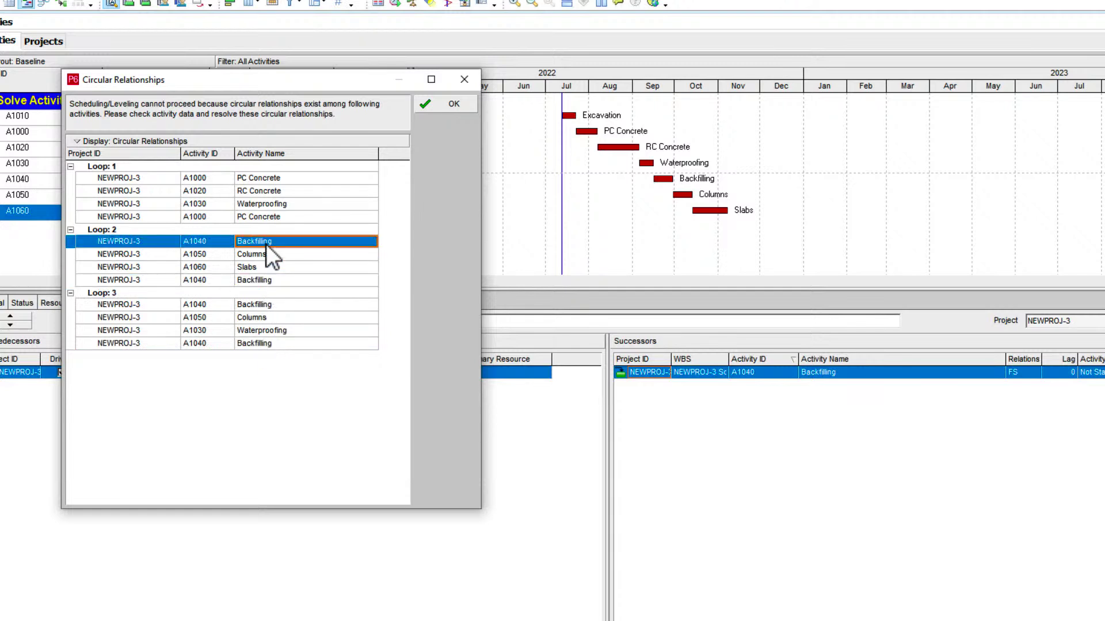
left_click(267, 178)
left_click(265, 217)
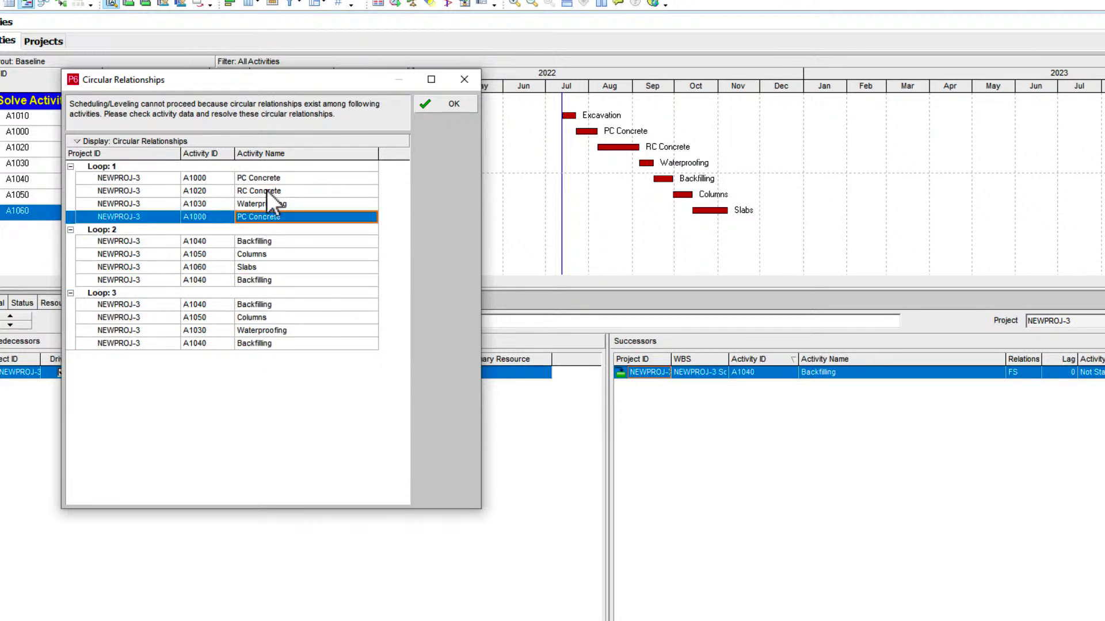
left_click(266, 180)
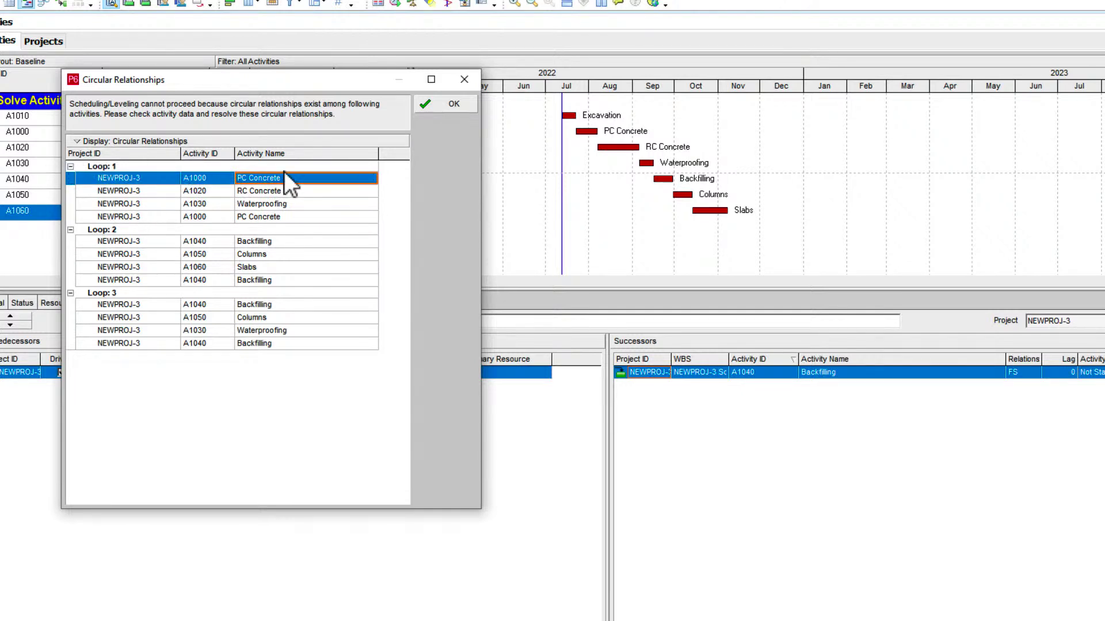
- Close the loop warning and remove PC Concrete's Waterproofing (A1030) predecessor link
left_click(453, 104)
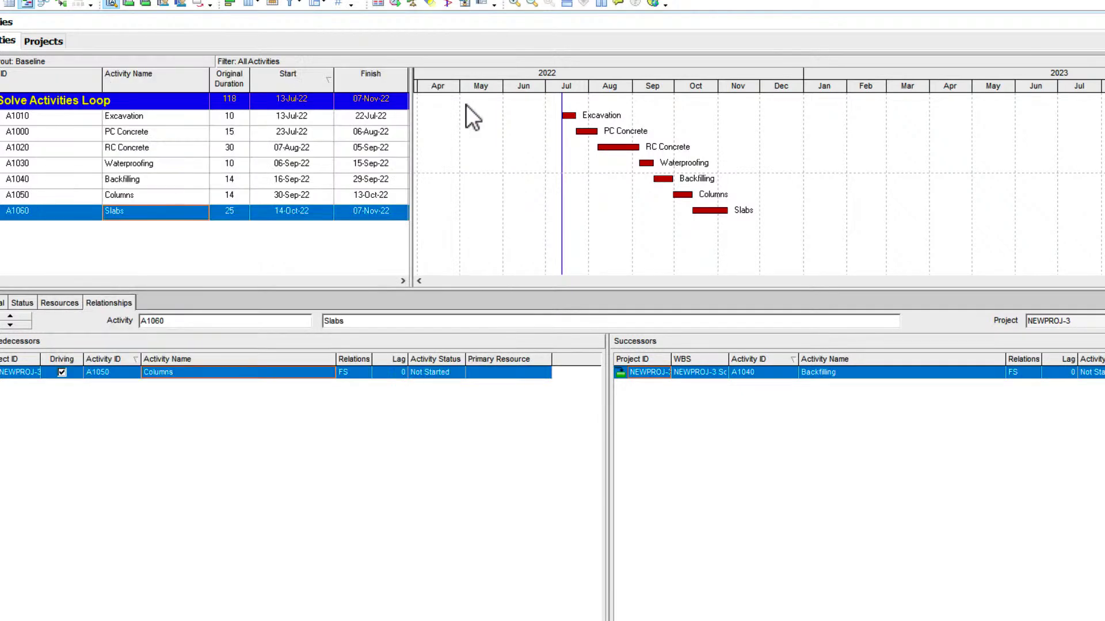
left_click(583, 133)
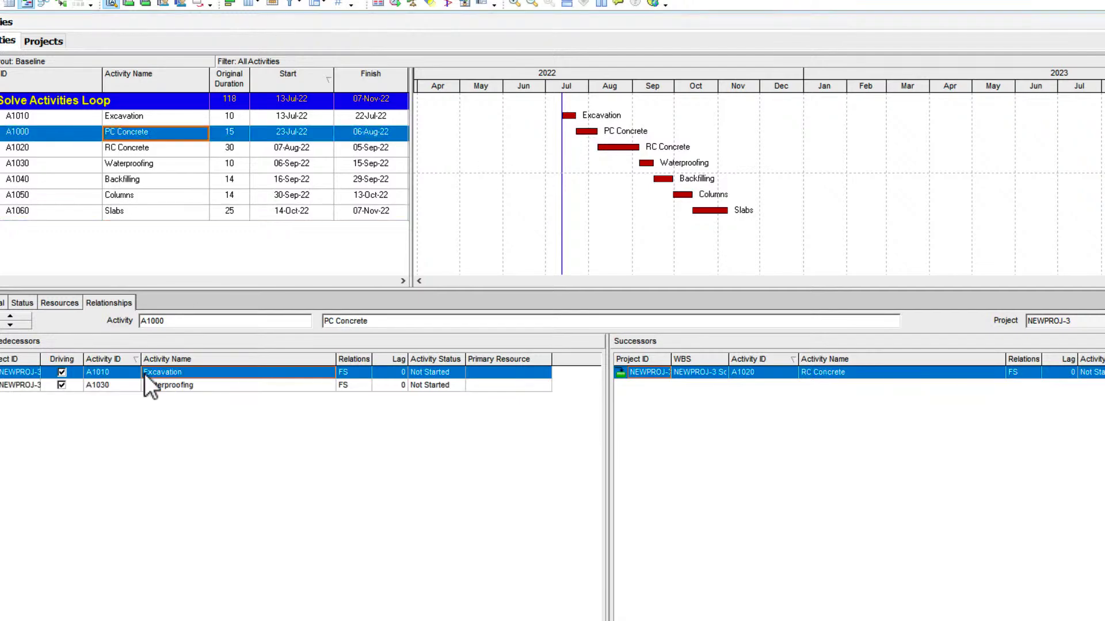
left_click(185, 387)
left_click(114, 588)
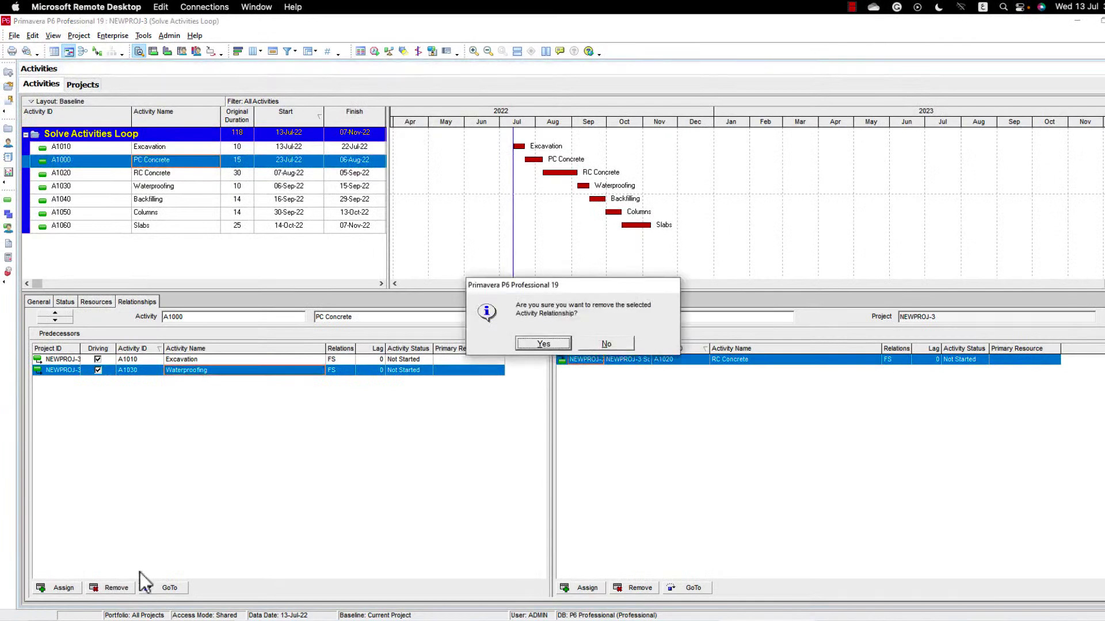
left_click(538, 347)
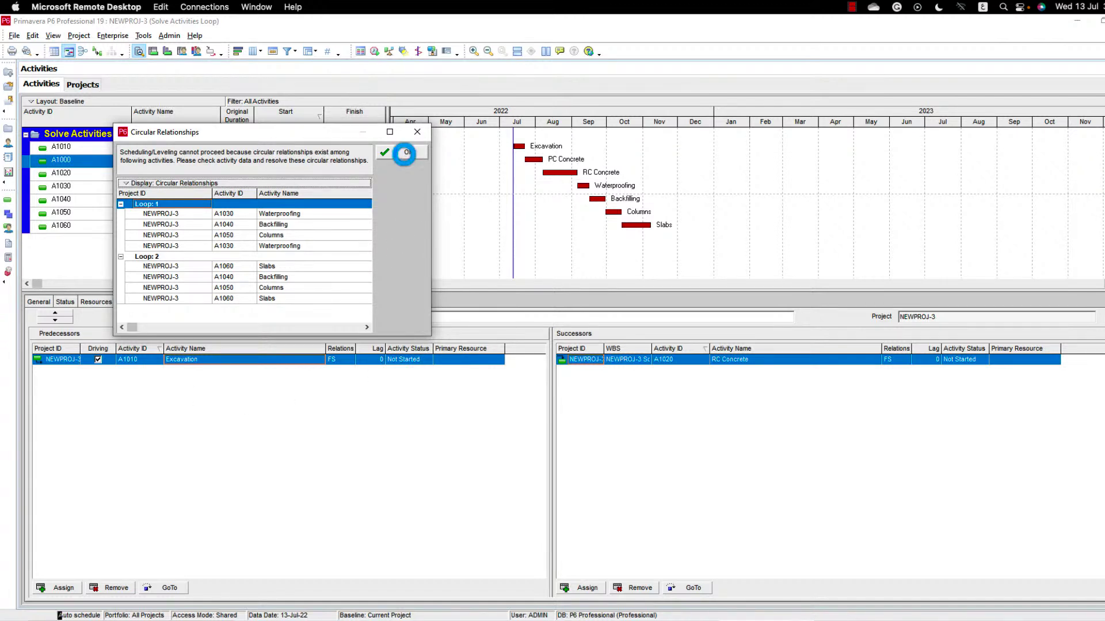
- Dismiss the loop warning and review the General and Advanced scheduling options without changing them
left_click(410, 152)
left_click(374, 53)
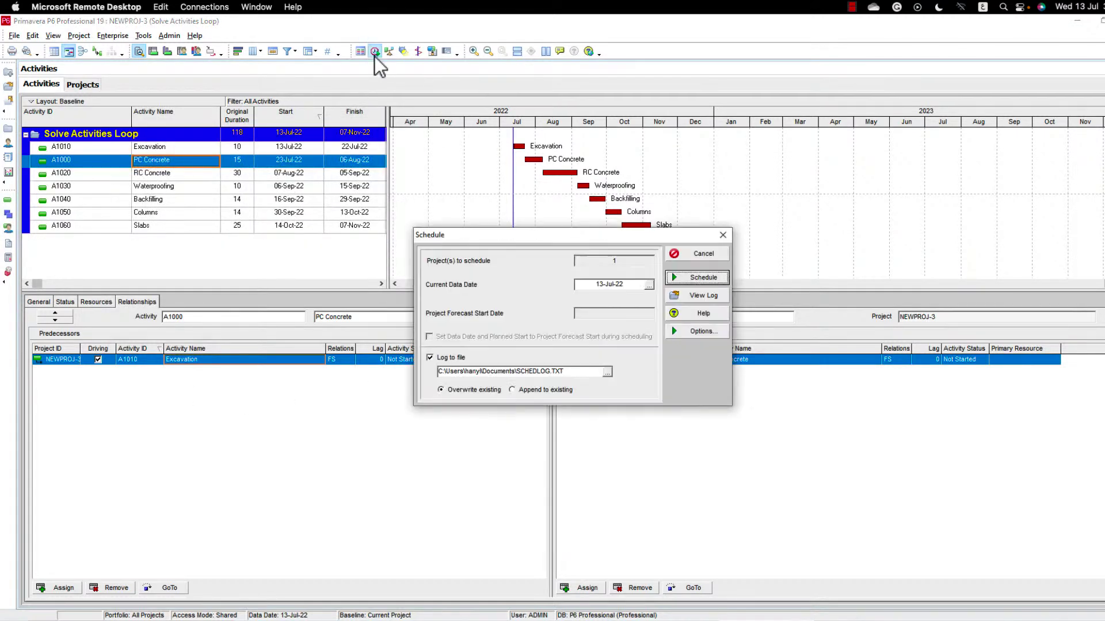
left_click(711, 332)
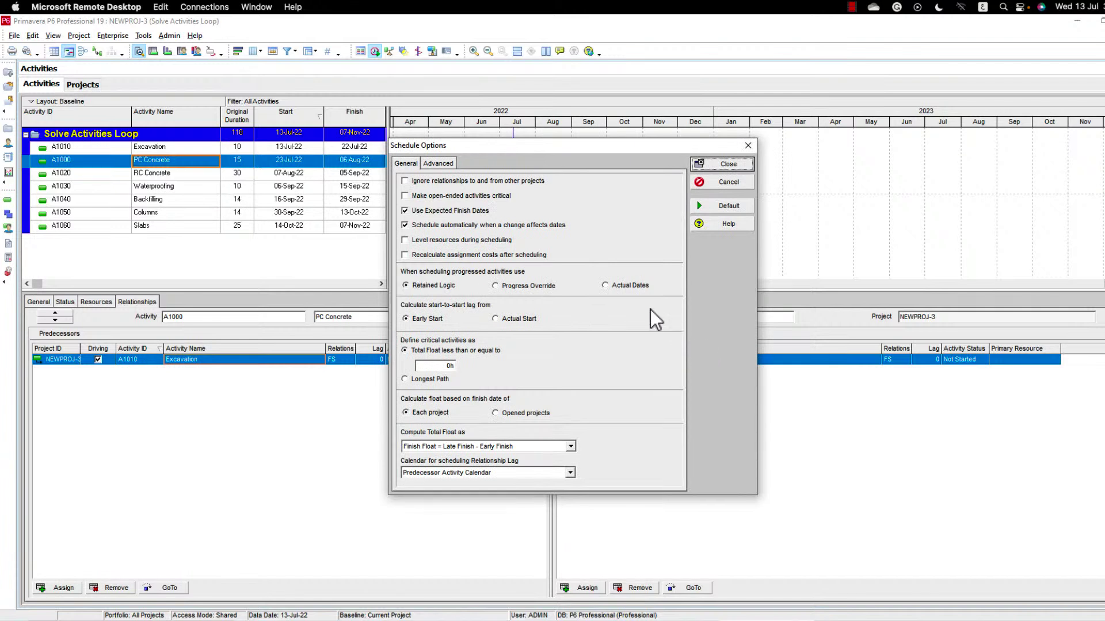
left_click(447, 163)
left_click(401, 163)
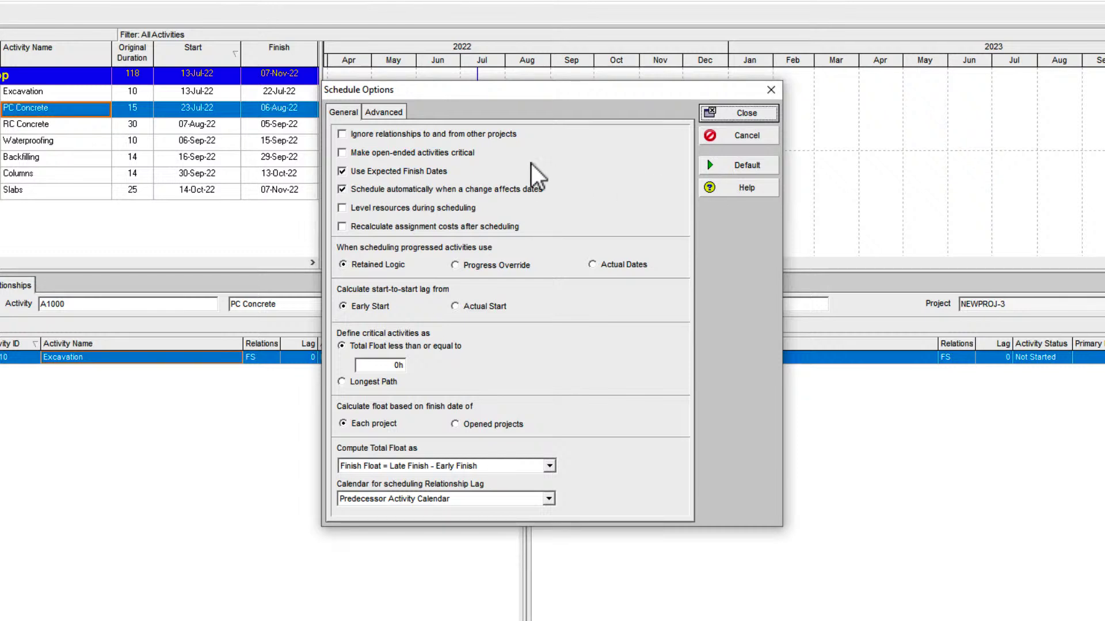
left_click(743, 141)
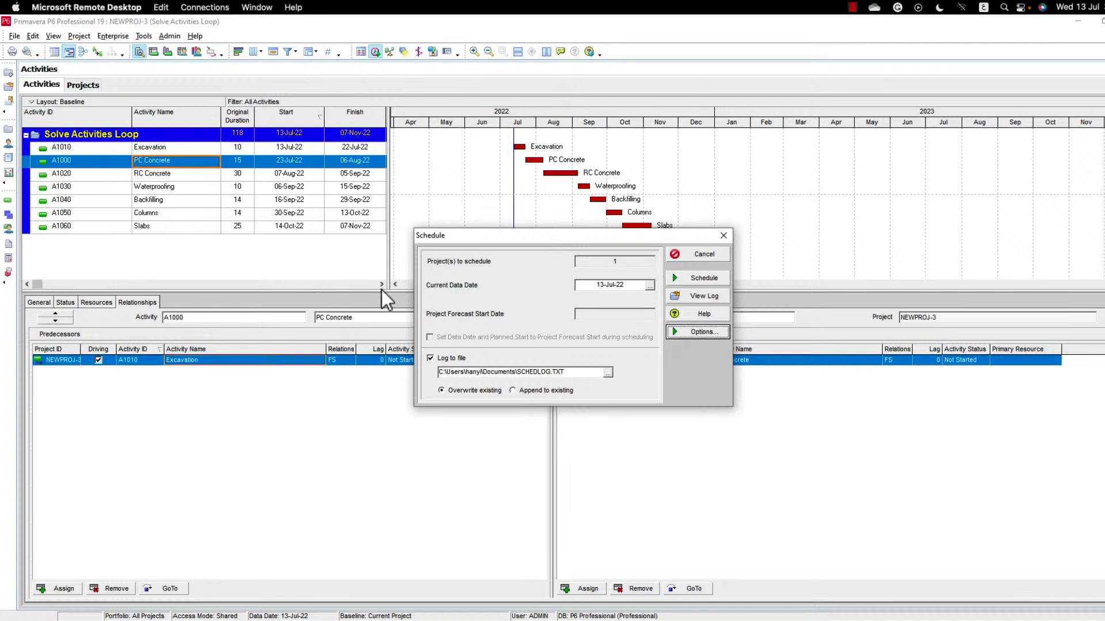
- Reschedule, compare Loop 1's Waterproofing entries and close the two-loop warning
left_click(710, 275)
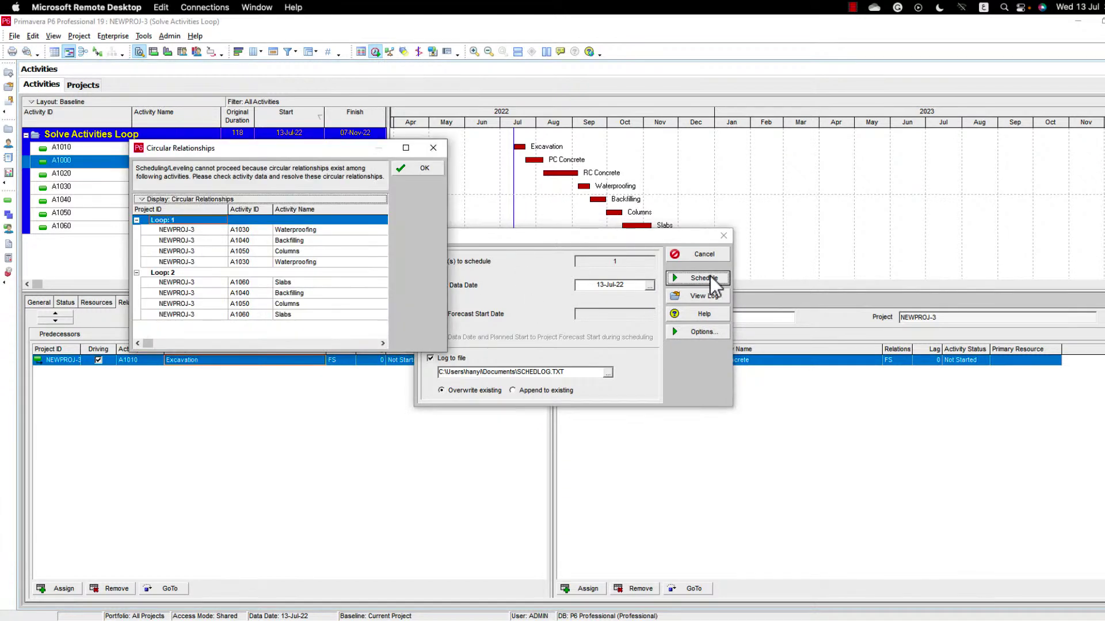
left_click(324, 230)
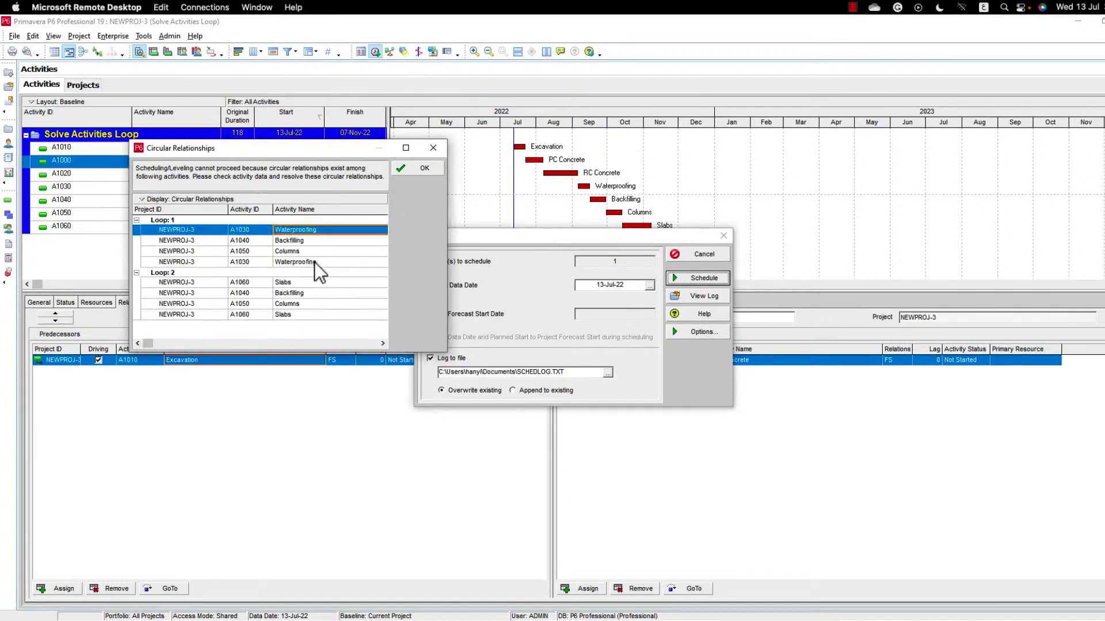
left_click(315, 261)
left_click(318, 233)
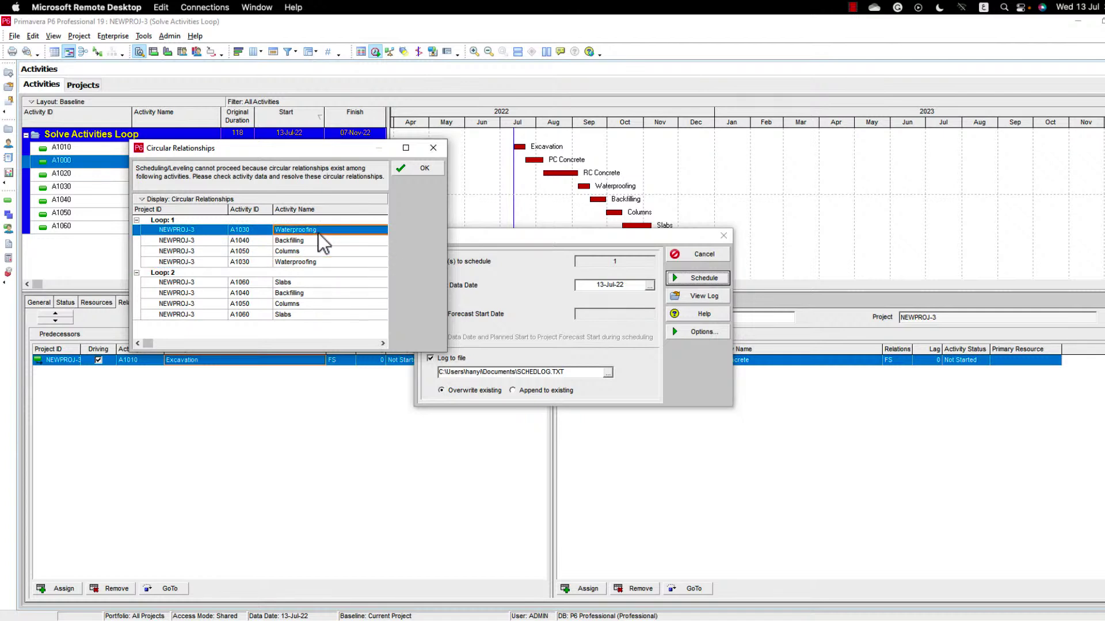
left_click(312, 262)
left_click(411, 168)
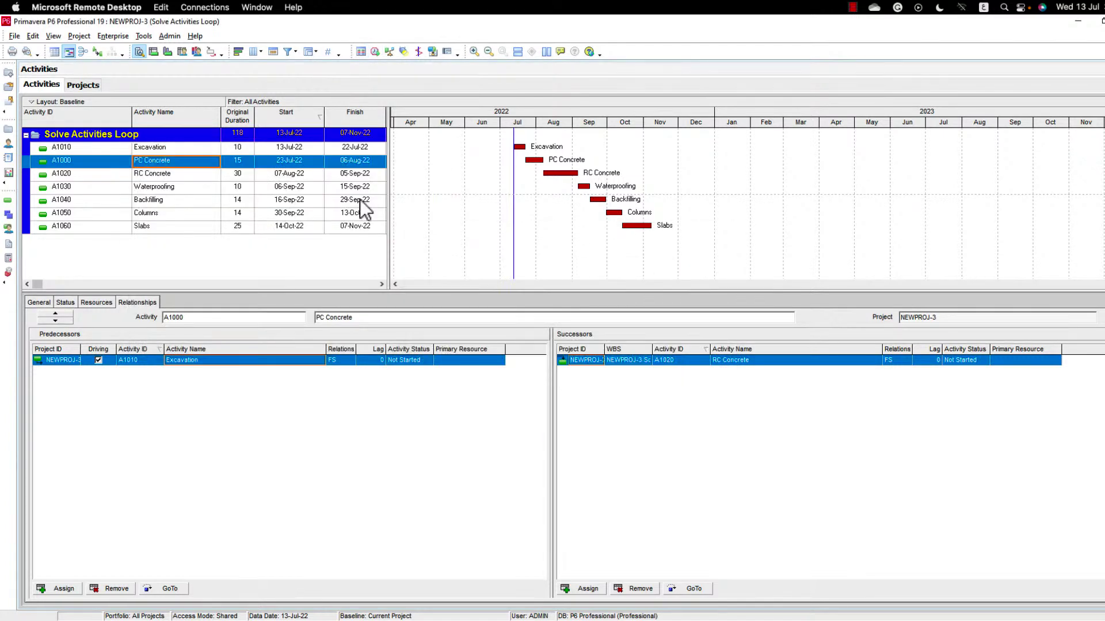
- Delete Waterproofing's Columns (A1050) predecessor link
left_click(168, 188)
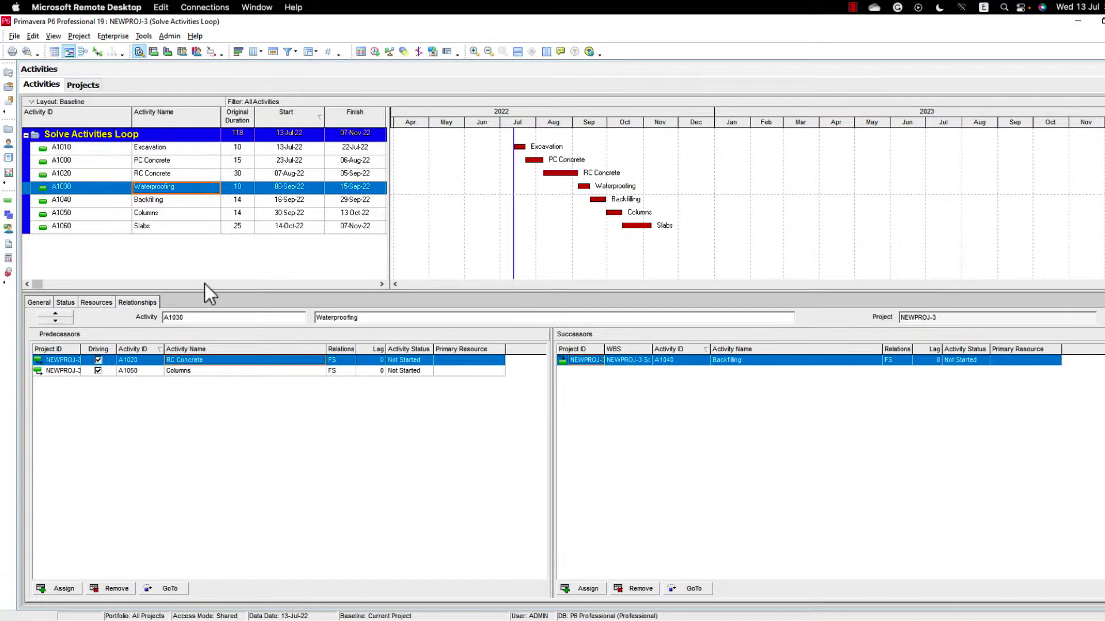
left_click(187, 373)
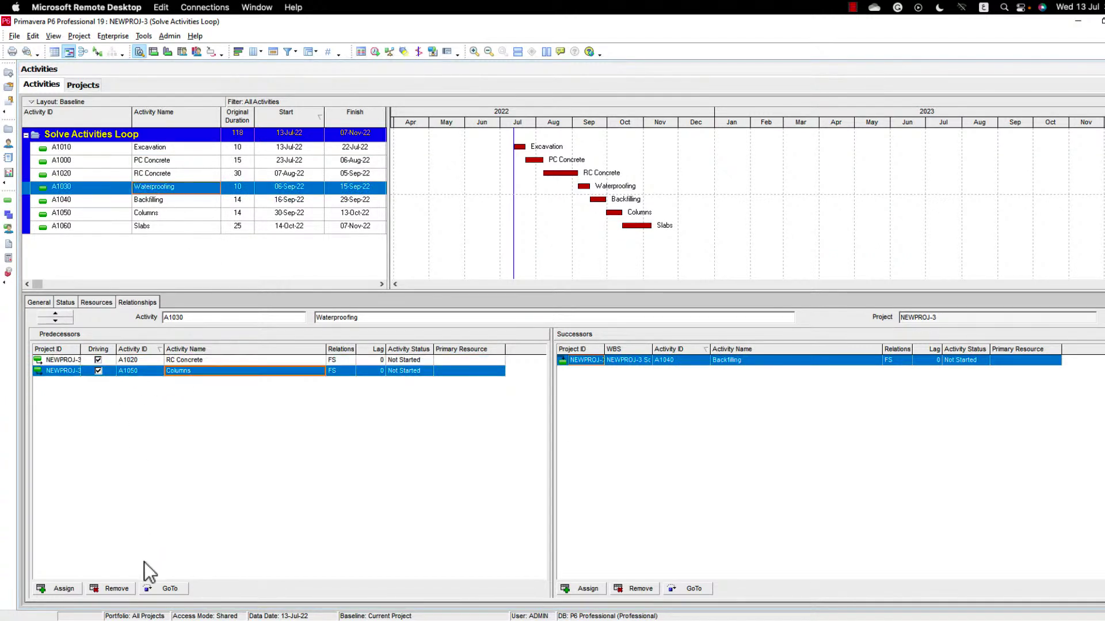
left_click(121, 587)
left_click(541, 346)
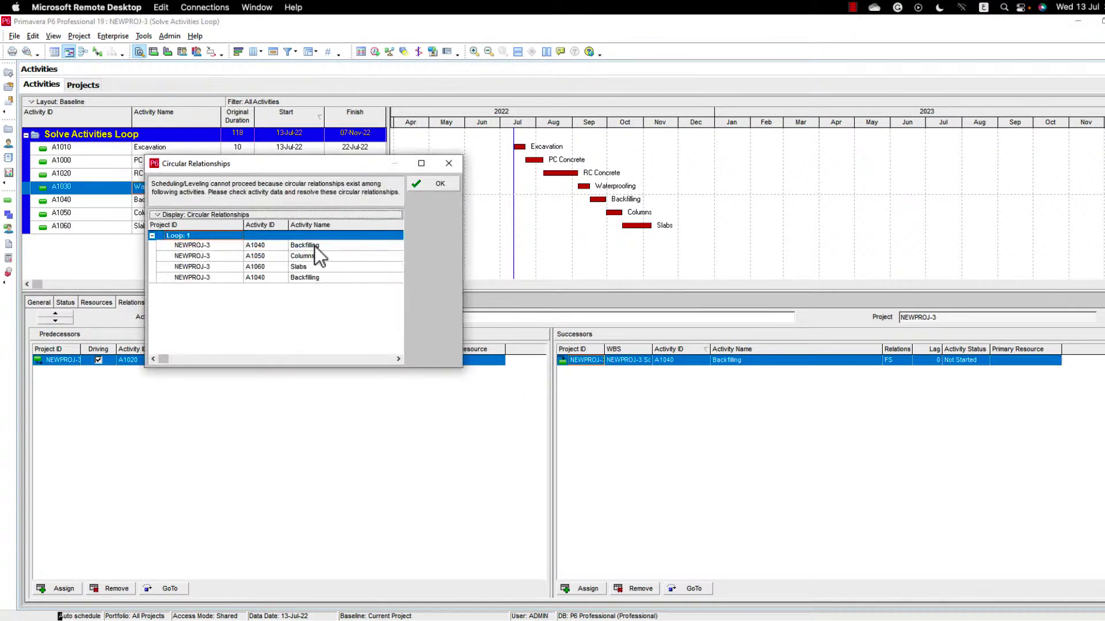
- Inspect the Backfilling entries of the last loop and close the warning
left_click(287, 243)
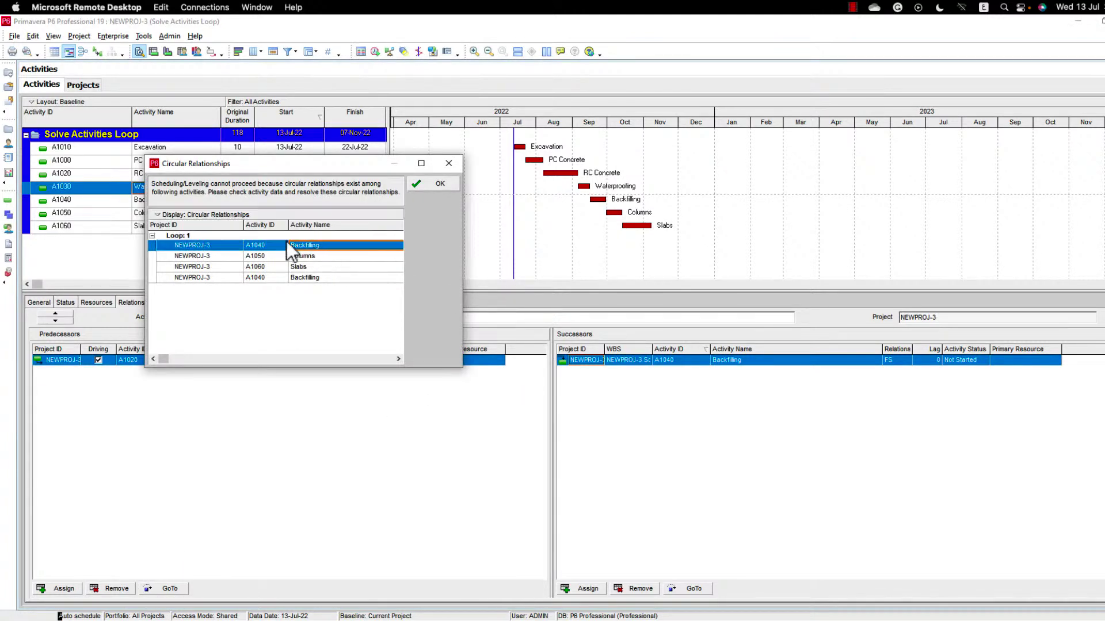
left_click(318, 278)
left_click(440, 183)
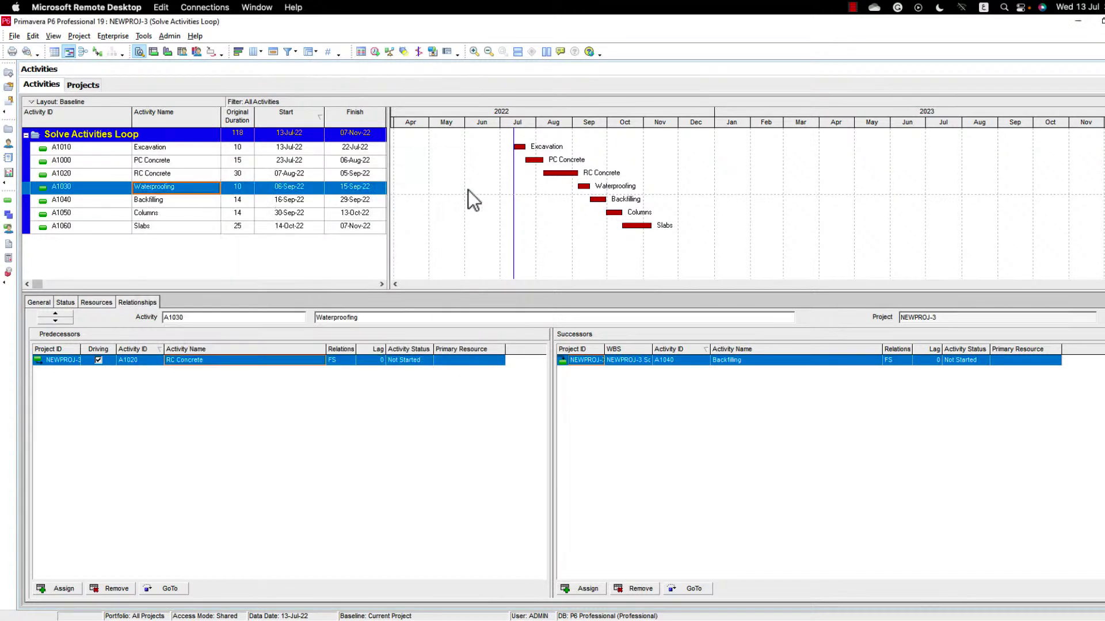
- Delete Backfilling's Slabs (A1060) predecessor link, leaving Waterproofing as its only predecessor
left_click(597, 200)
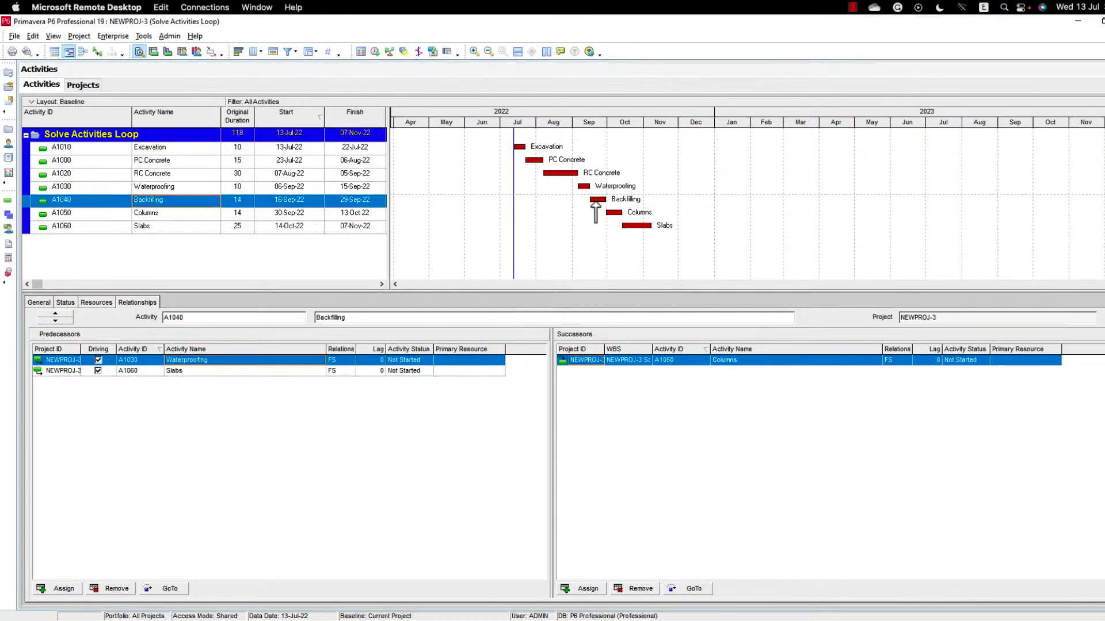
left_click(188, 371)
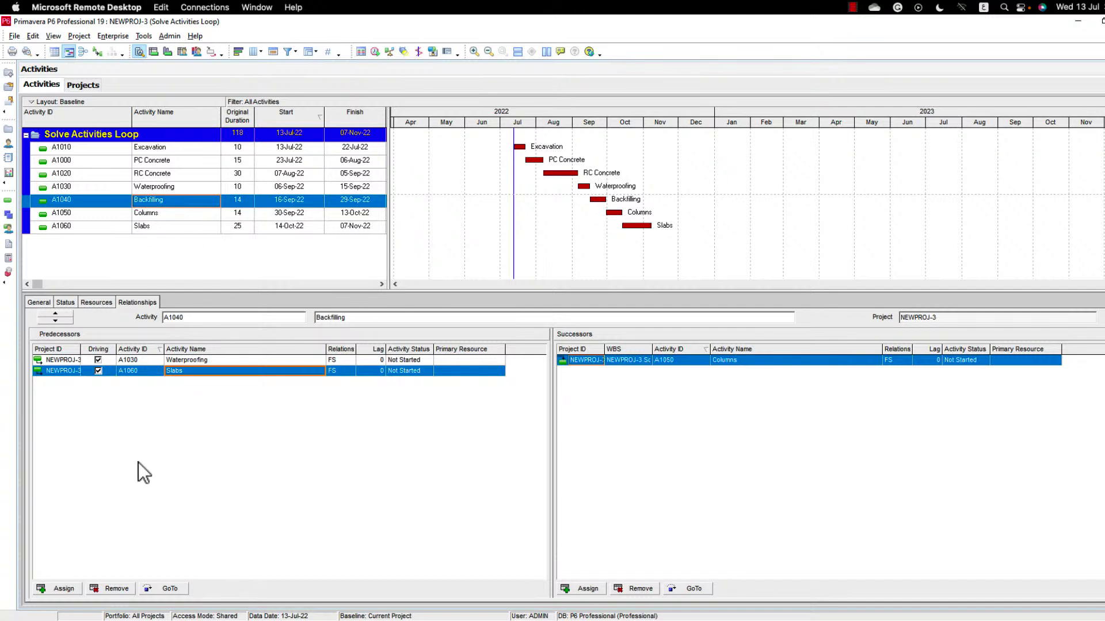
left_click(113, 589)
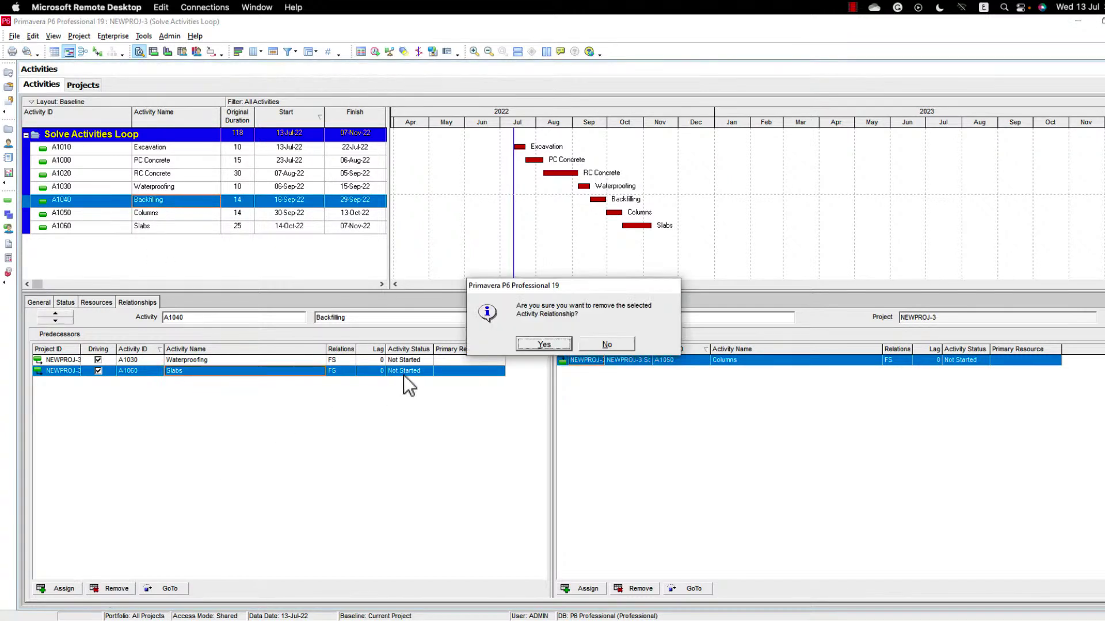
left_click(543, 344)
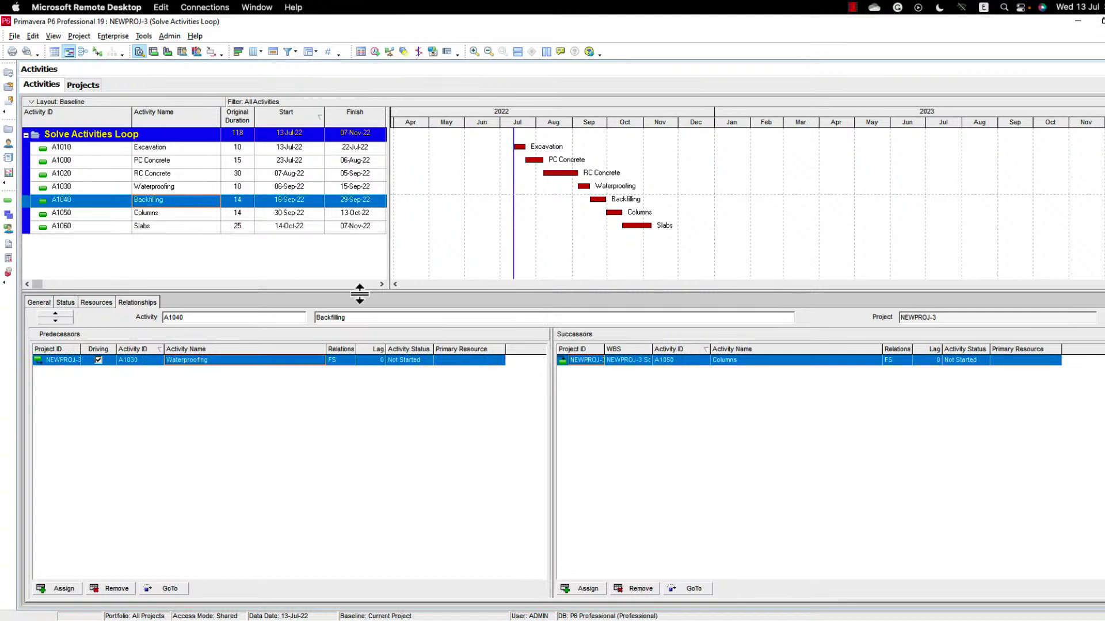
left_click(377, 56)
- Run the schedule again and confirm it finishes with no circular relationship warning
left_click(692, 278)
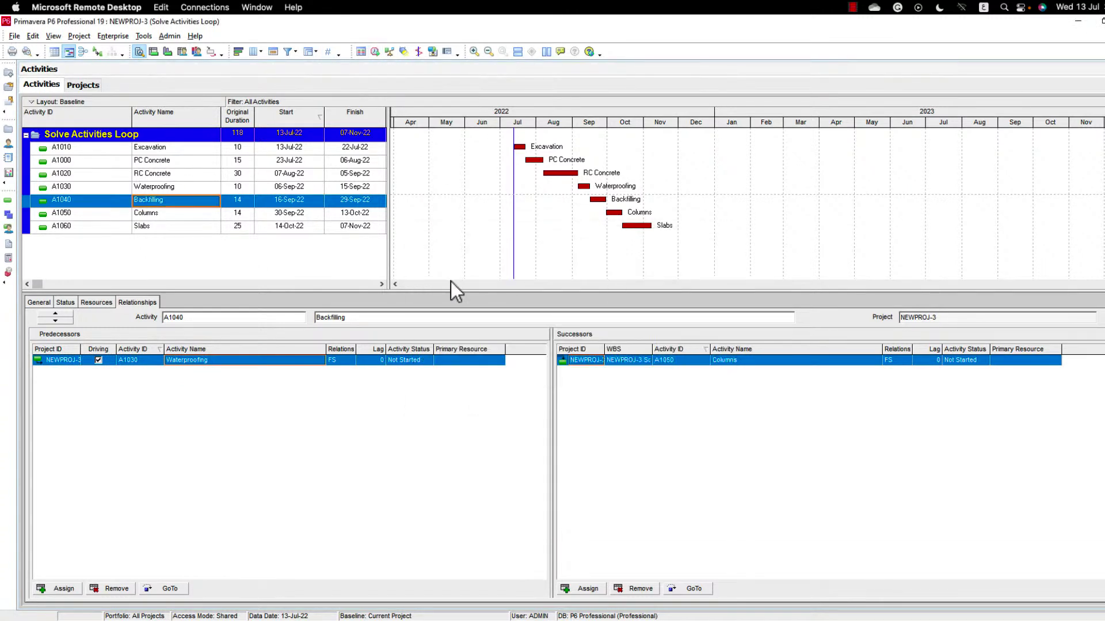